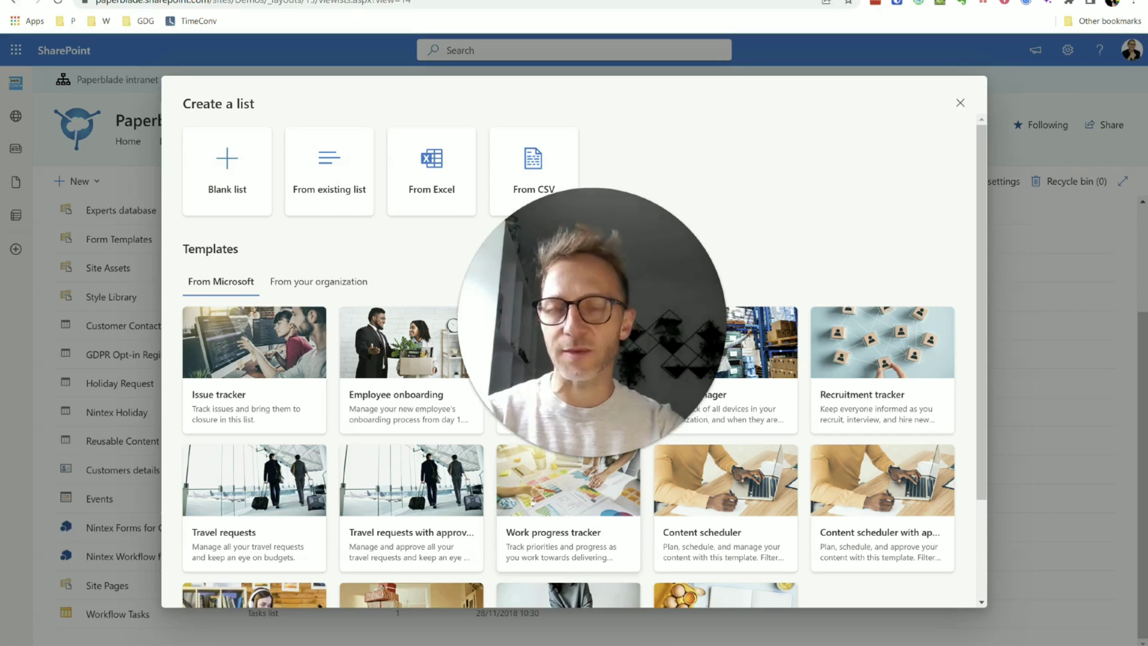
- Create the Work progress tracker list from its SharePoint template, keeping the default name
click(532, 501)
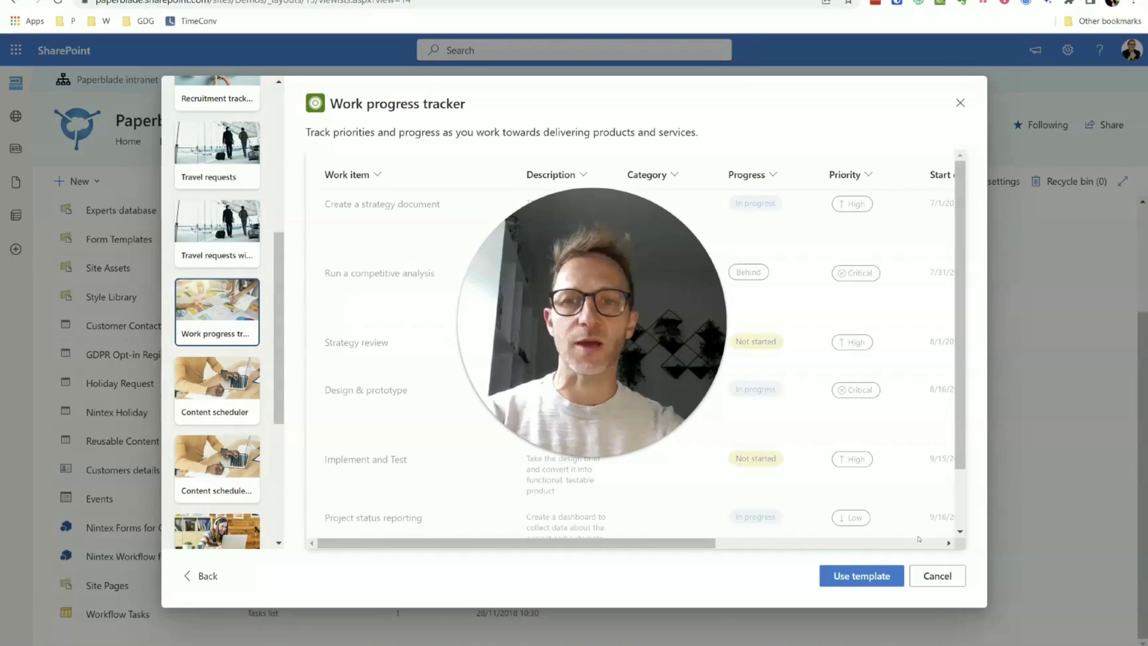
click(849, 576)
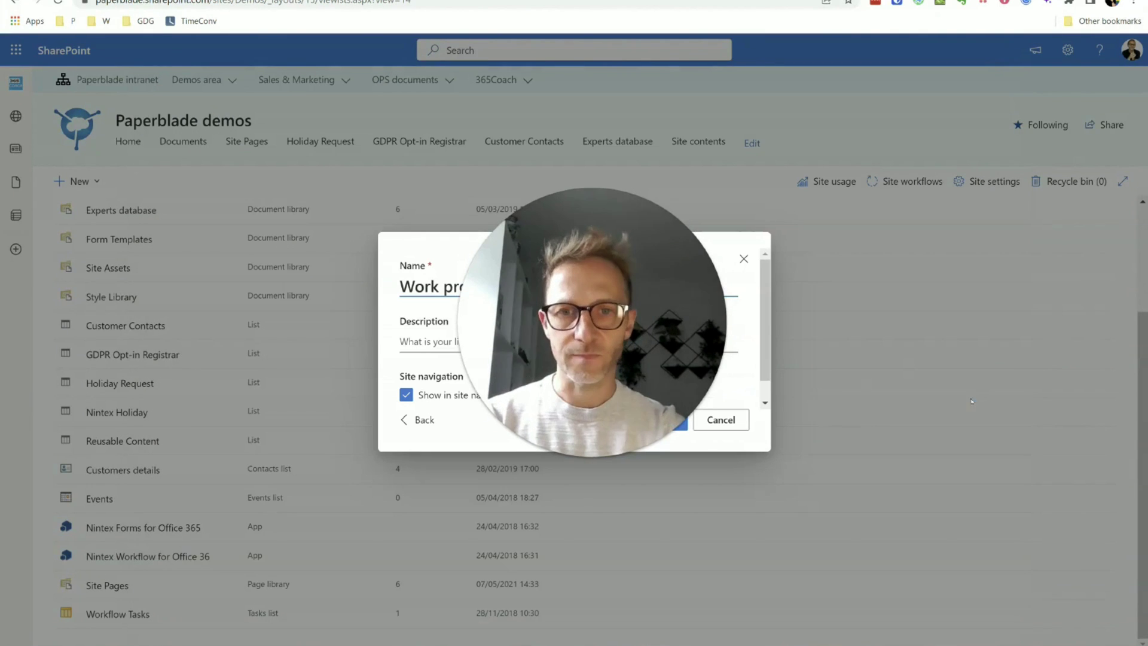
mouse_move(557, 454)
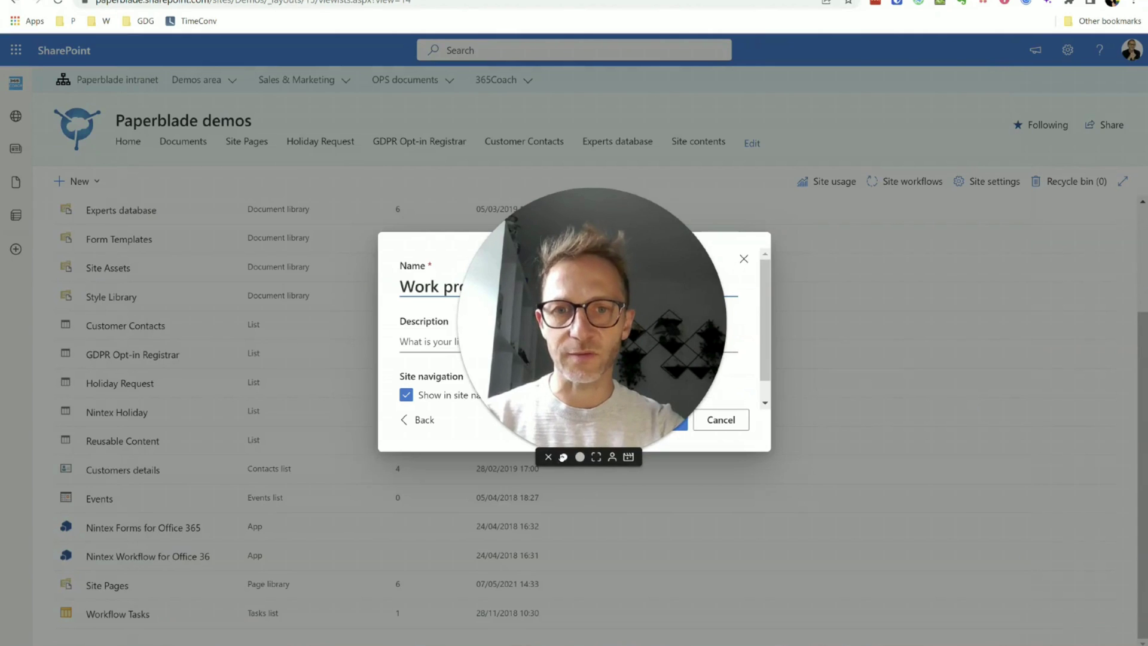
click(563, 457)
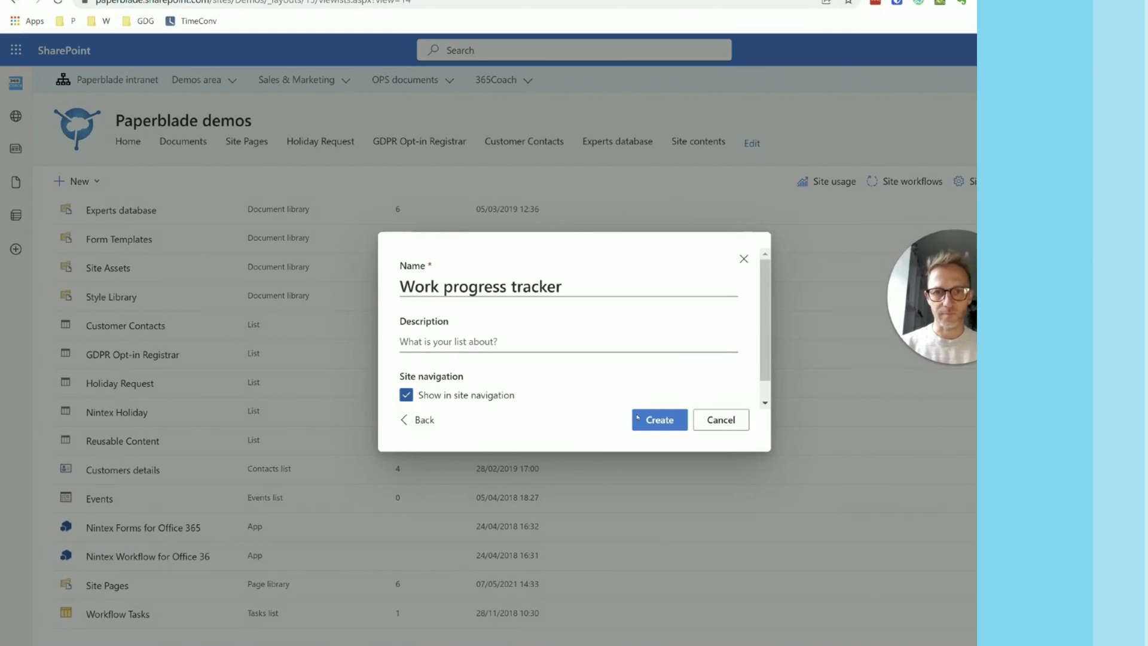
click(638, 418)
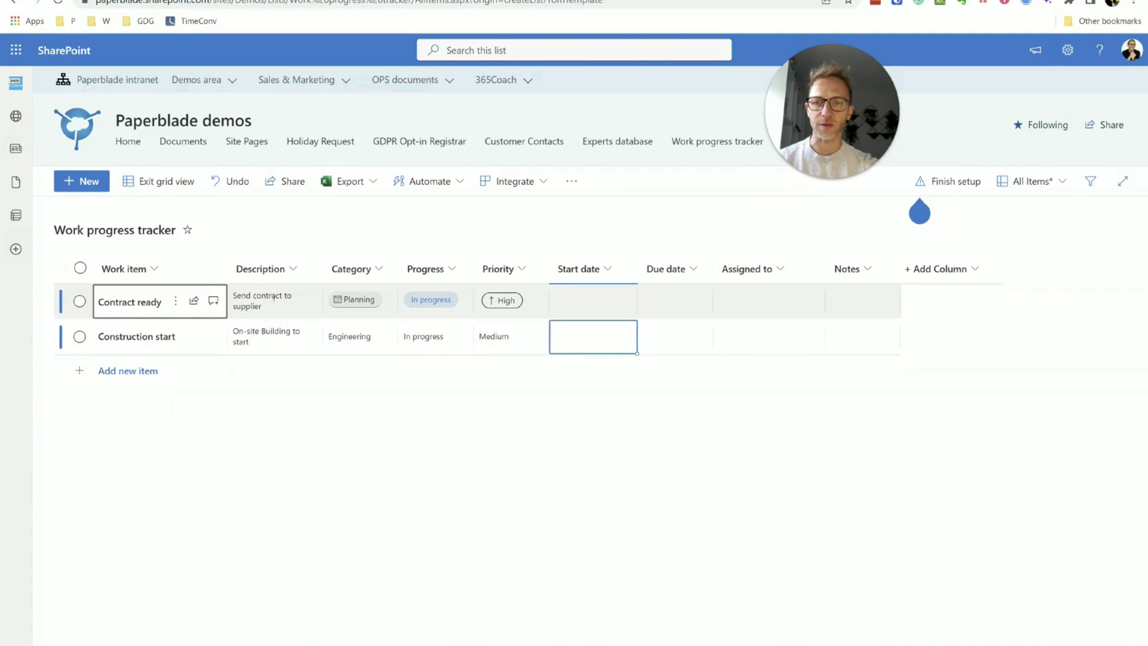
- Change Contract ready's Progress from In progress to Completed in the grid view
click(731, 310)
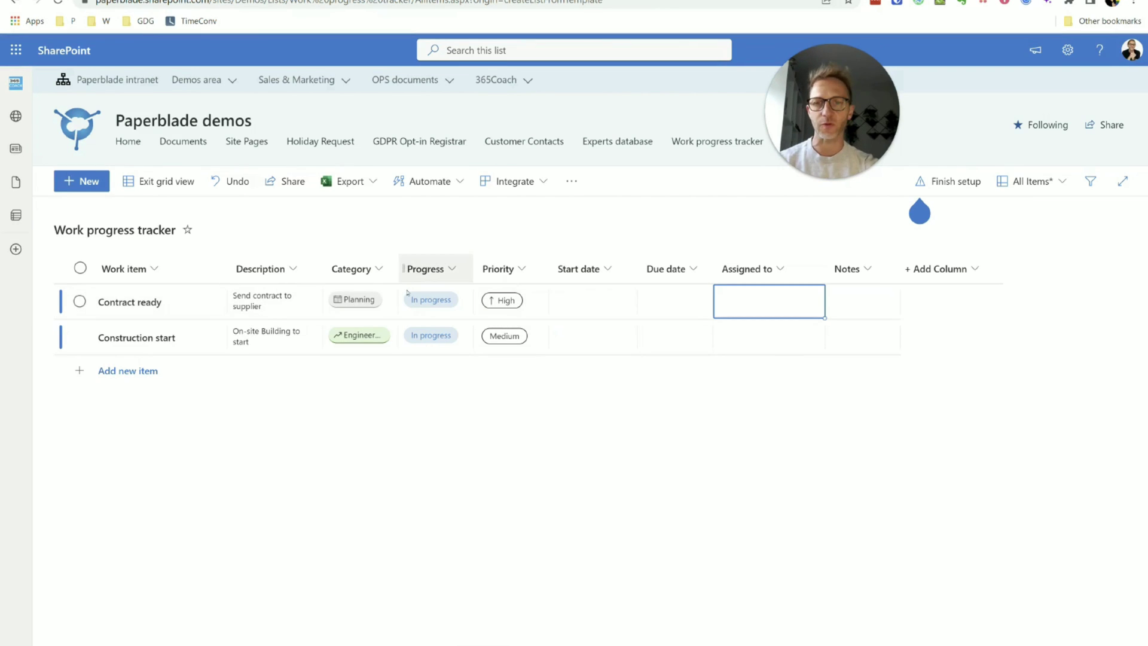
click(443, 305)
click(455, 311)
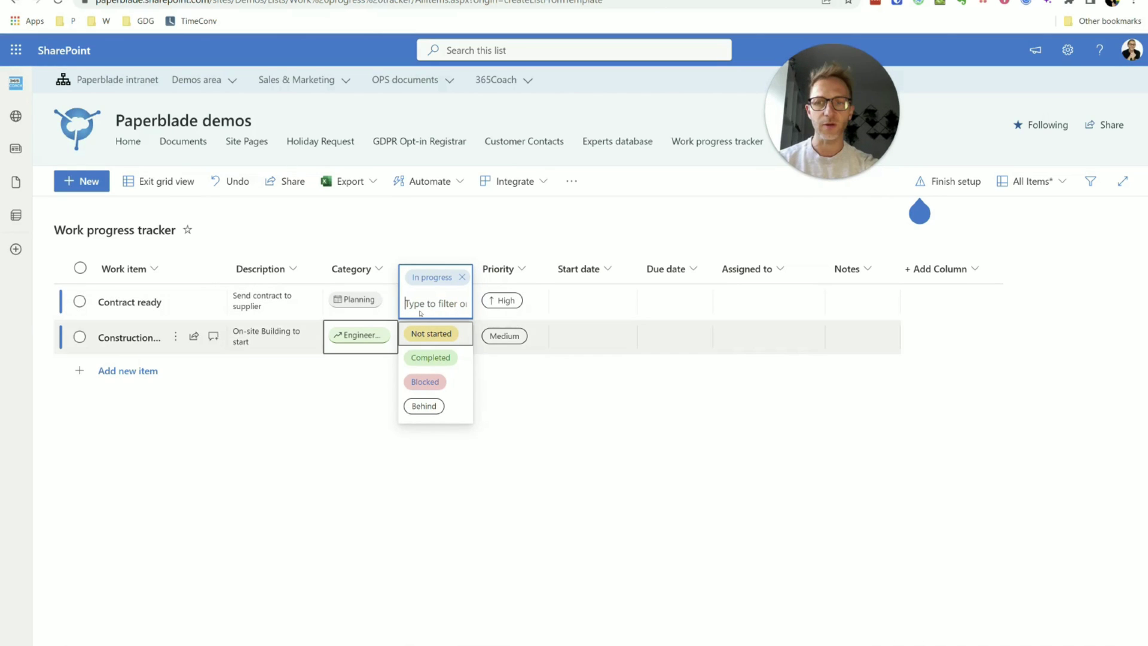
click(461, 363)
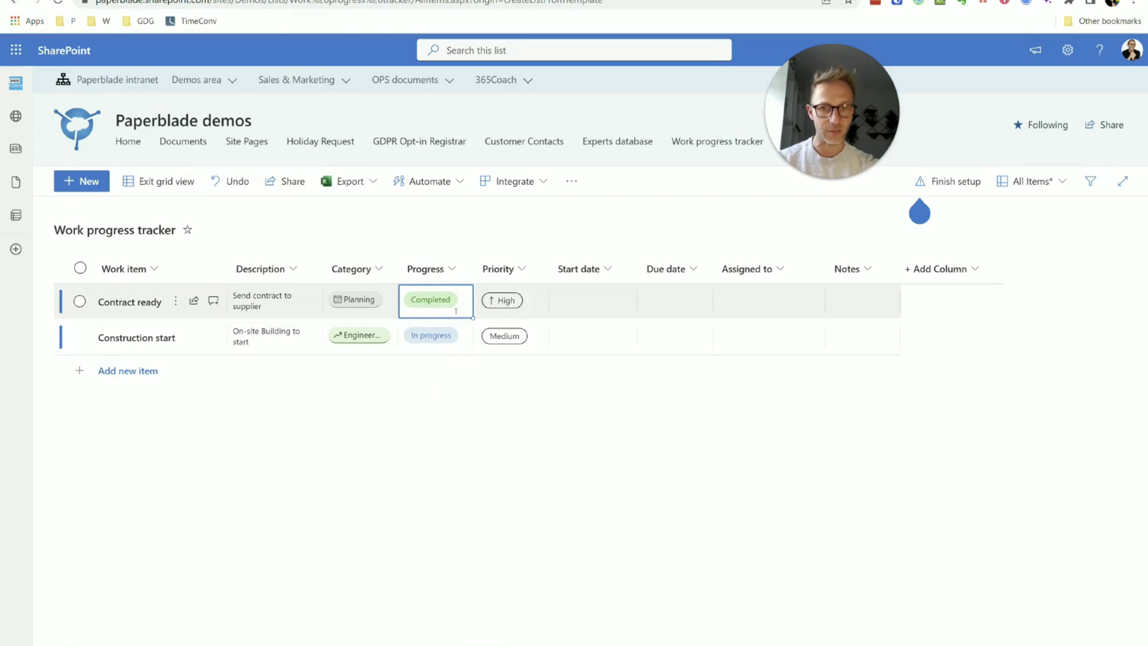
click(601, 346)
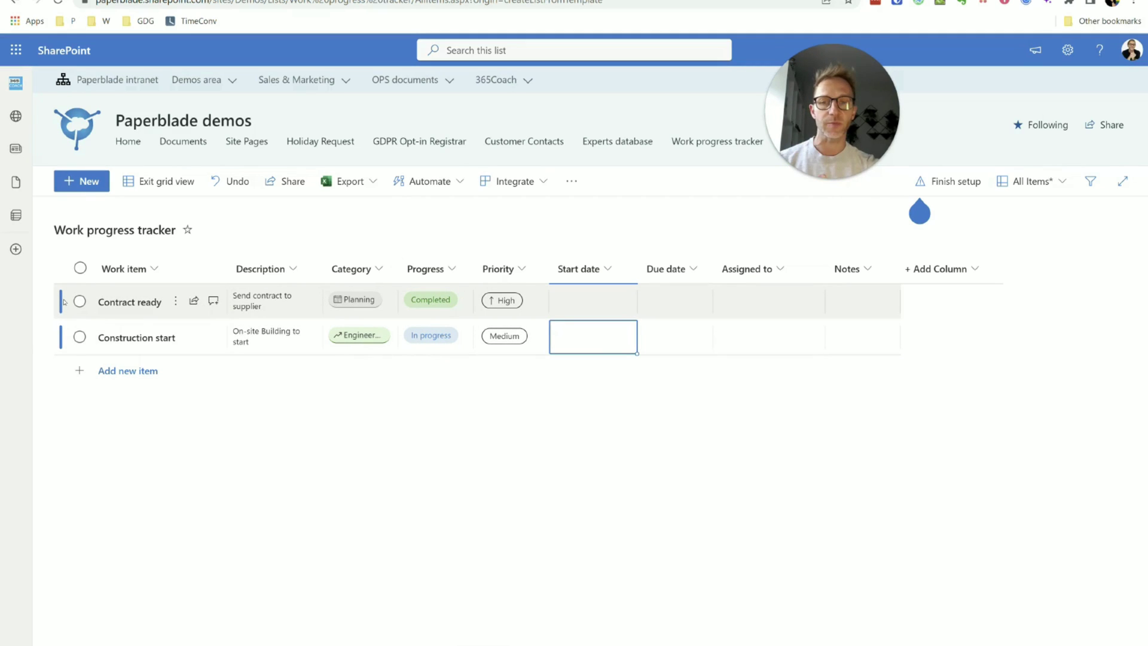
- Start a blank instant cloud flow in Power Automate, skipping the trigger choice
click(296, 80)
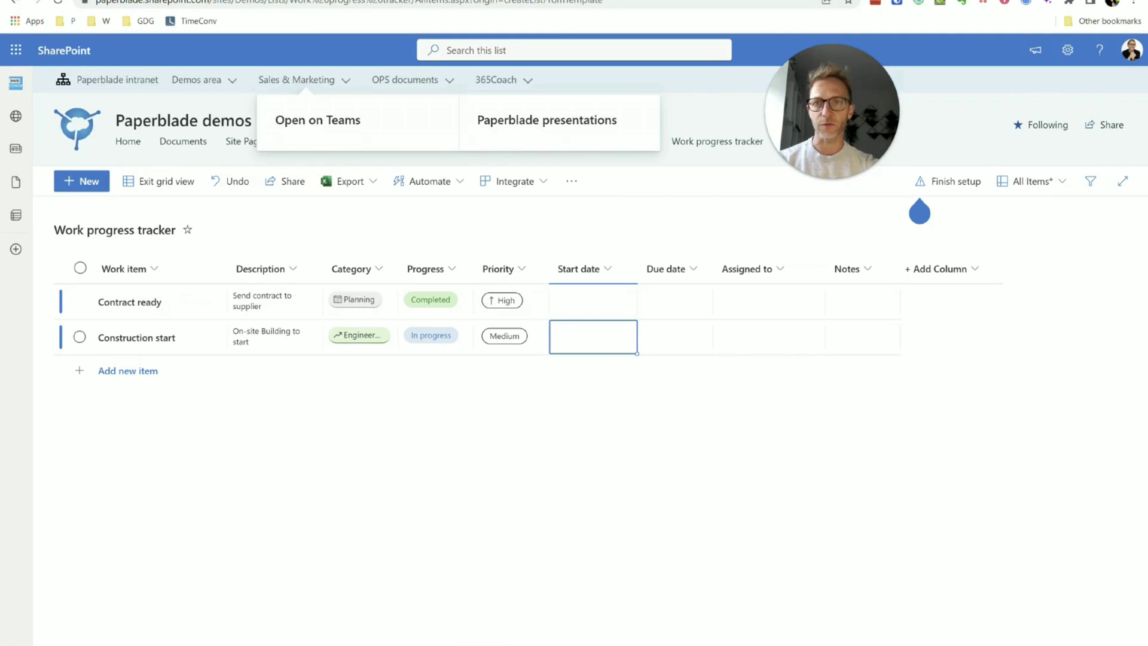
key(ctrl+Tab)
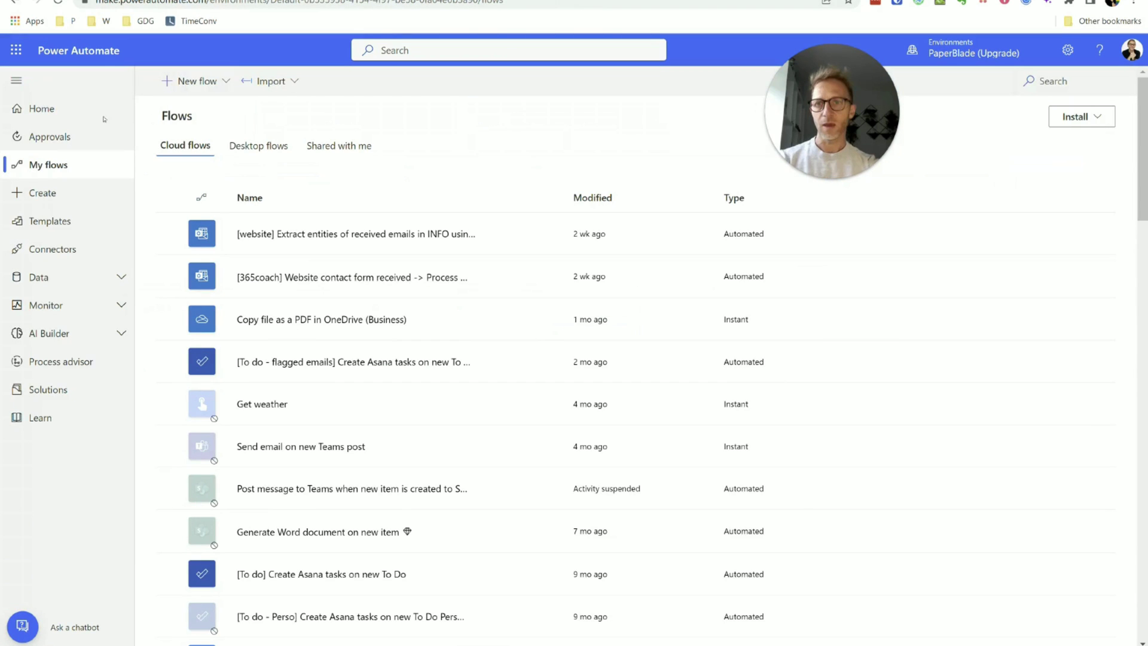
click(196, 80)
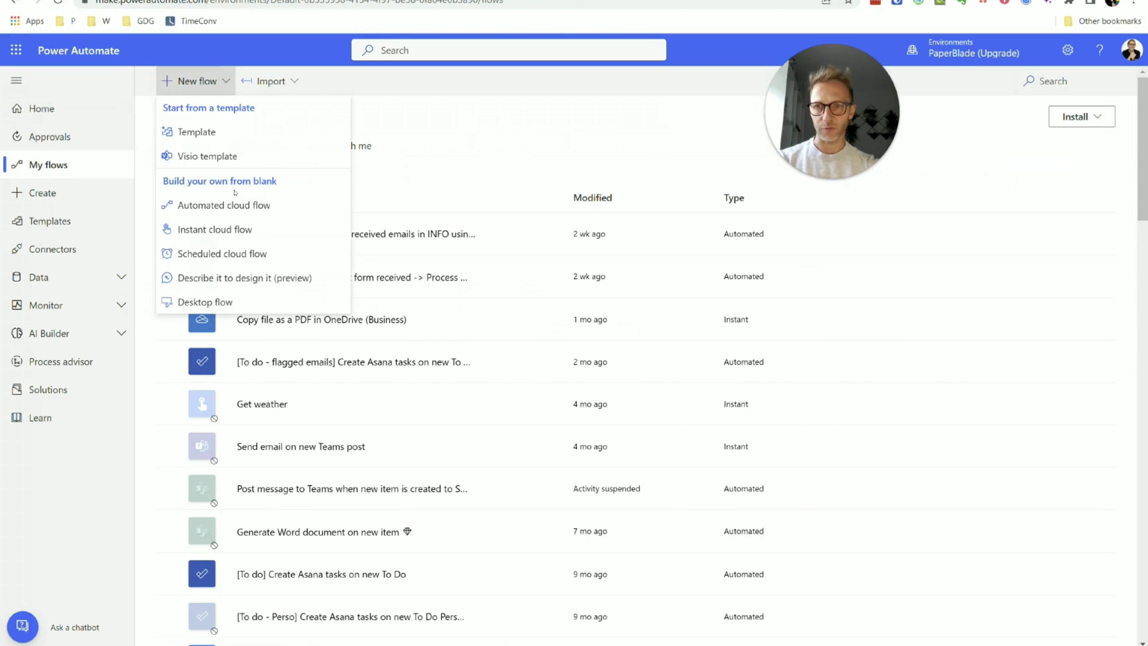
click(287, 234)
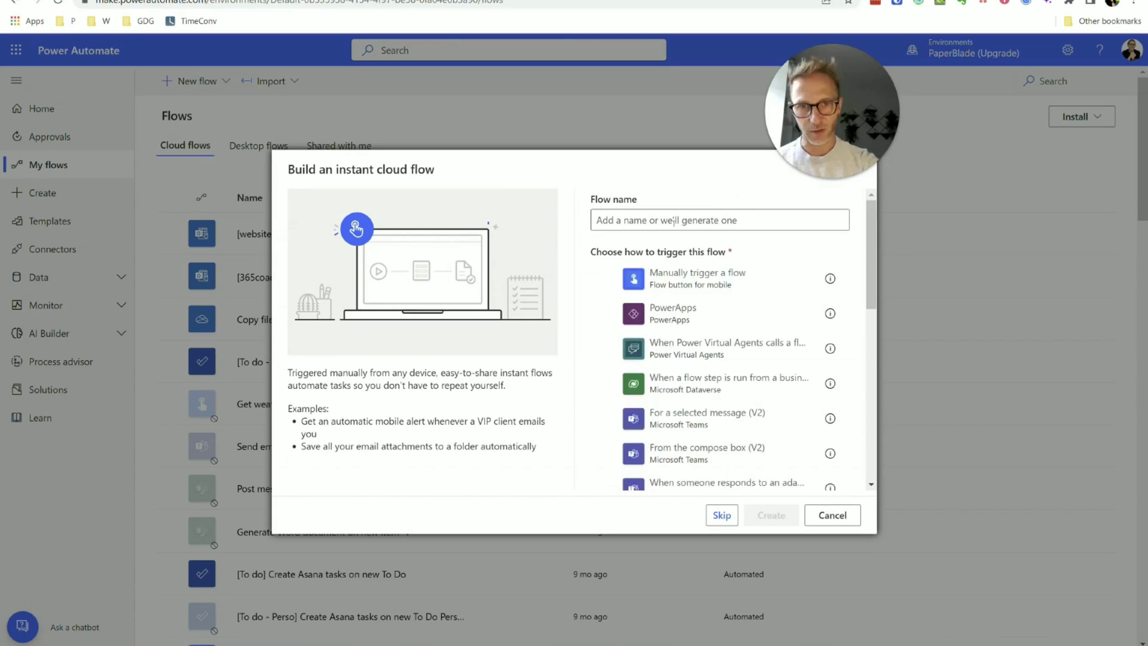
click(722, 514)
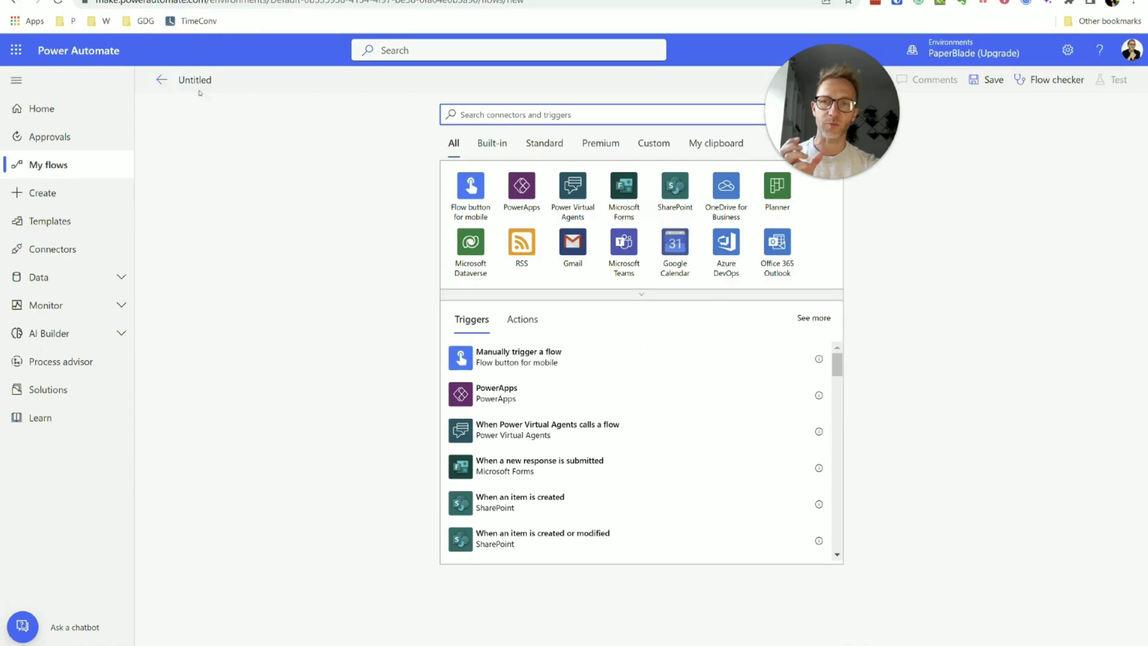
- Rename the flow to '[PROJECT XYZ] Send Newsletter - on SP Item Status COmpleted'
click(200, 91)
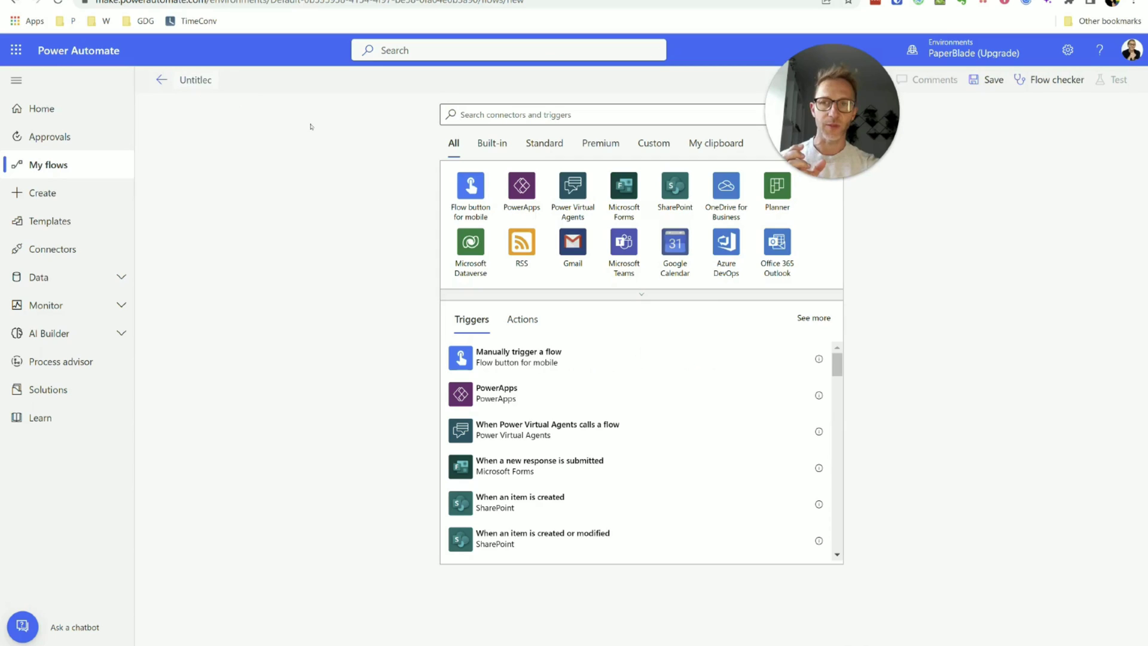
key(ctrl+a)
key(BackSpace)
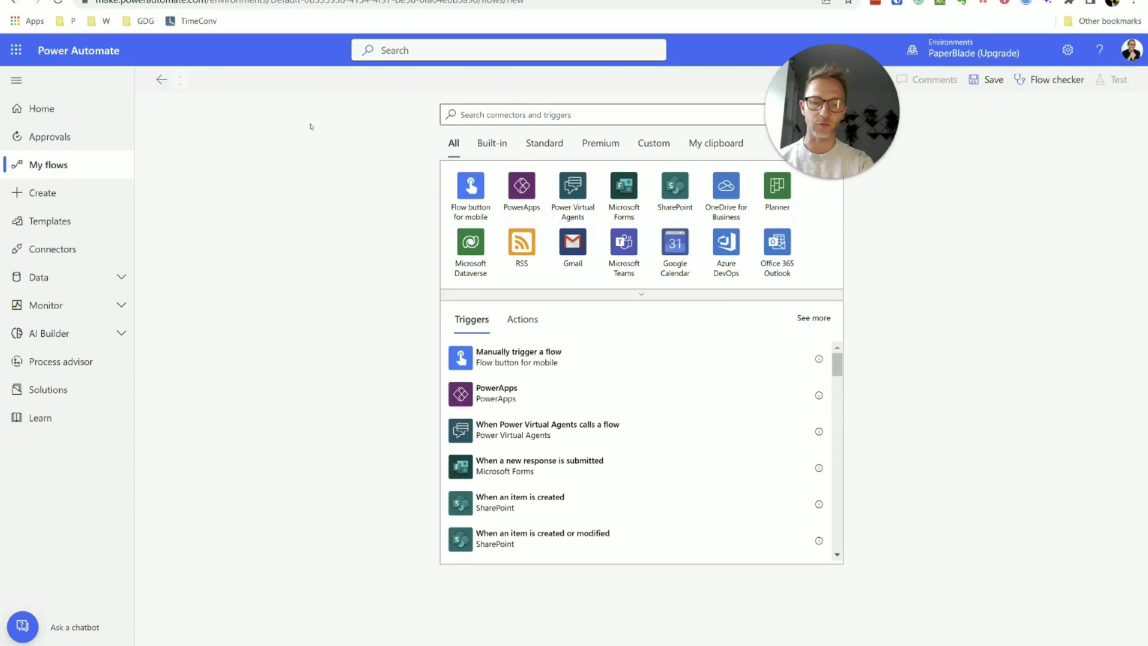
text([PROJECT X)
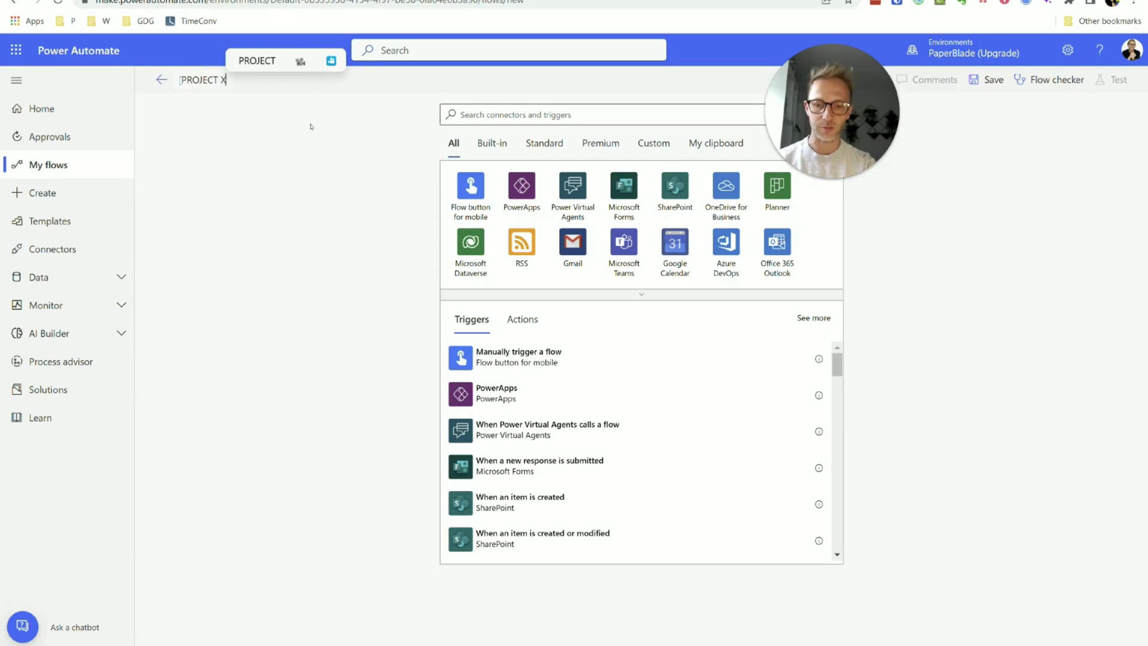
text(YZ])
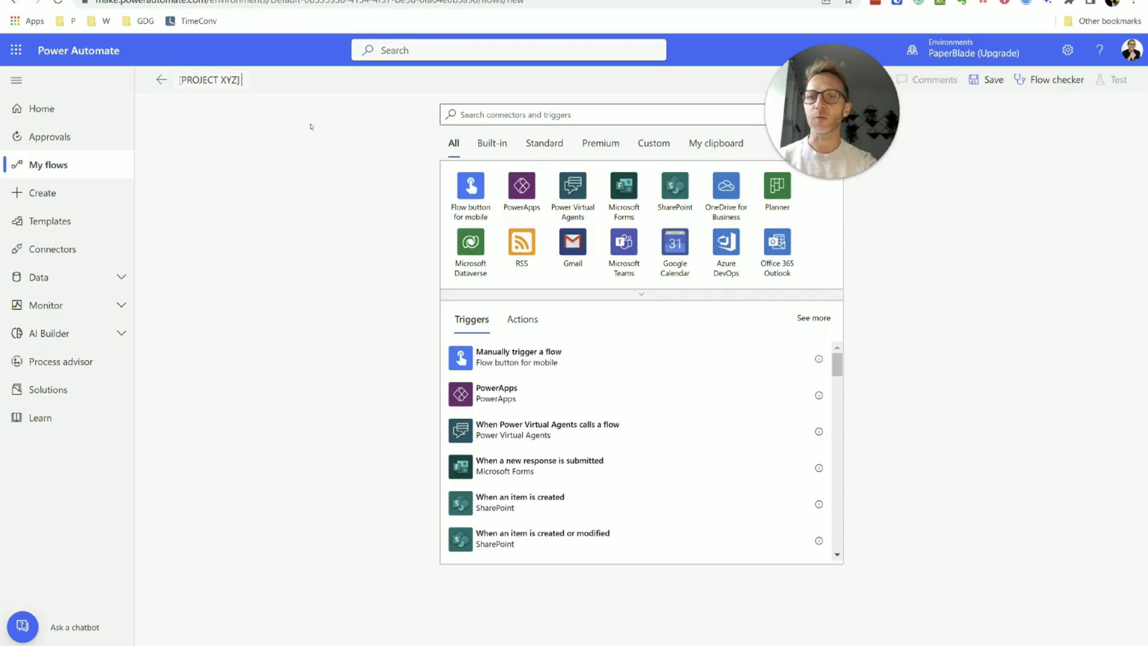
text(Send Newsletter)
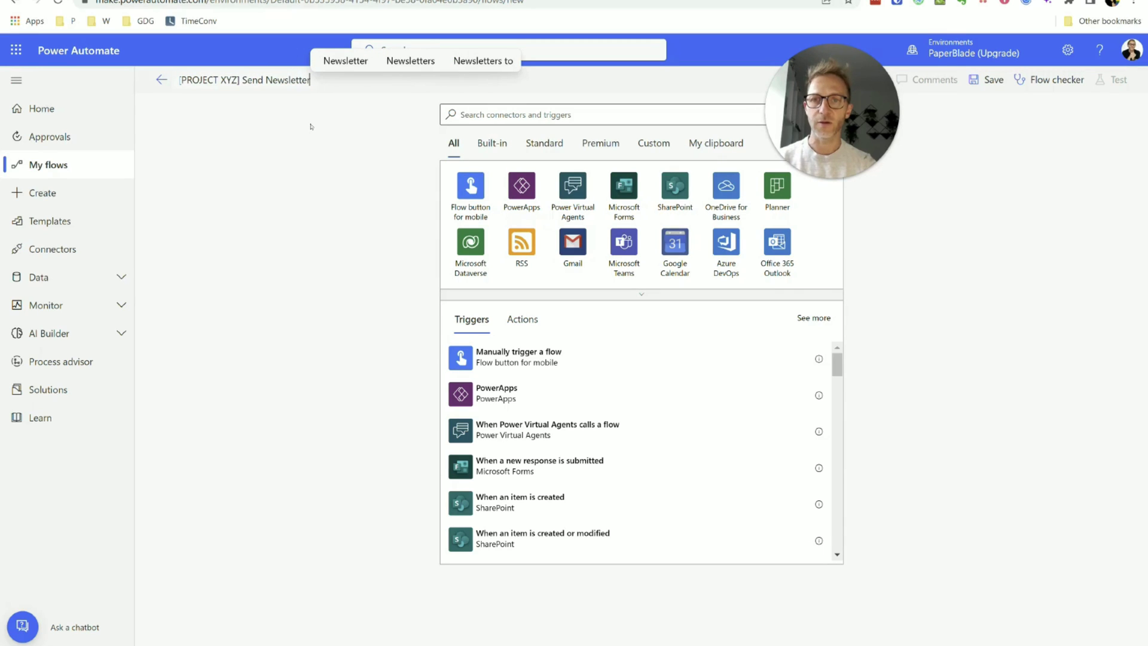
text( - )
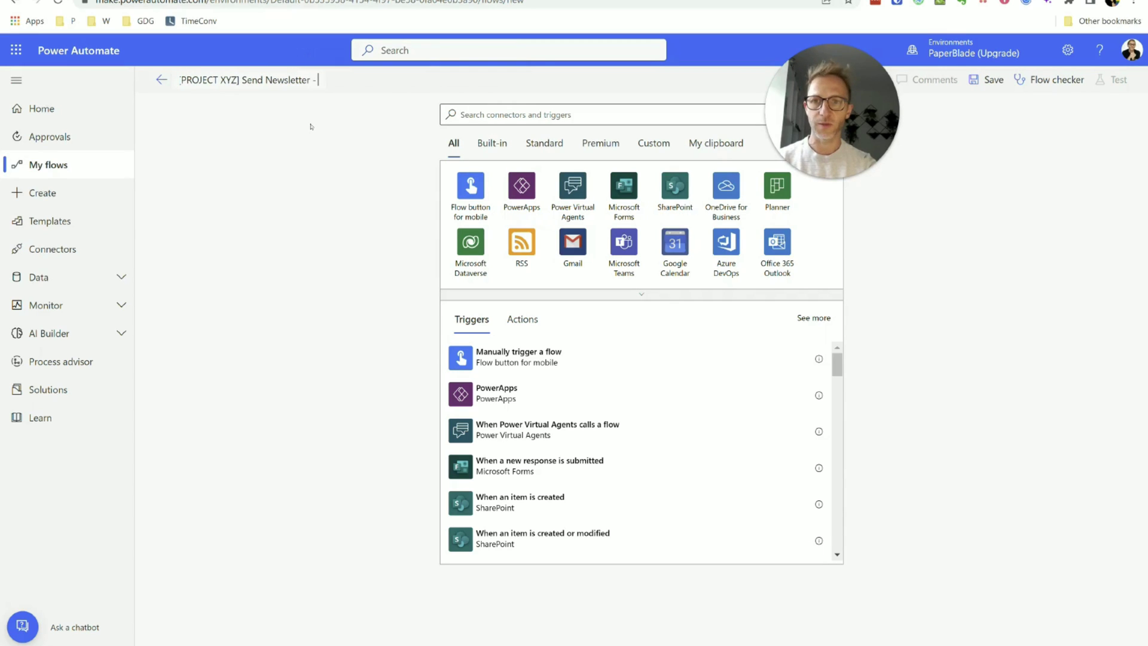
text(on SP)
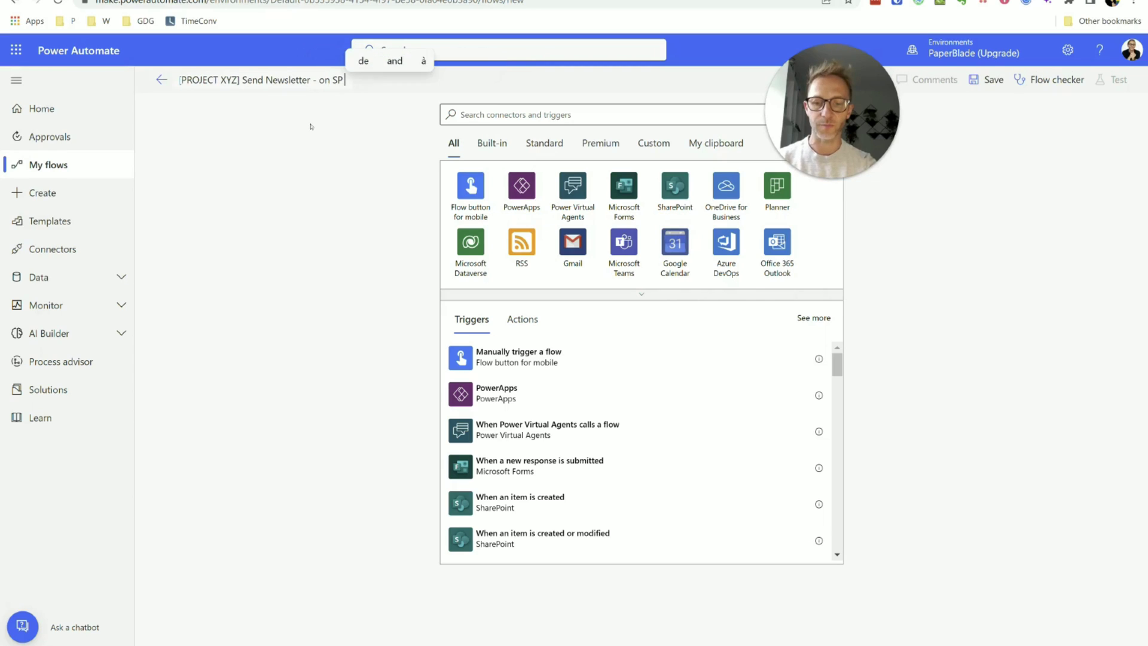
text( Item)
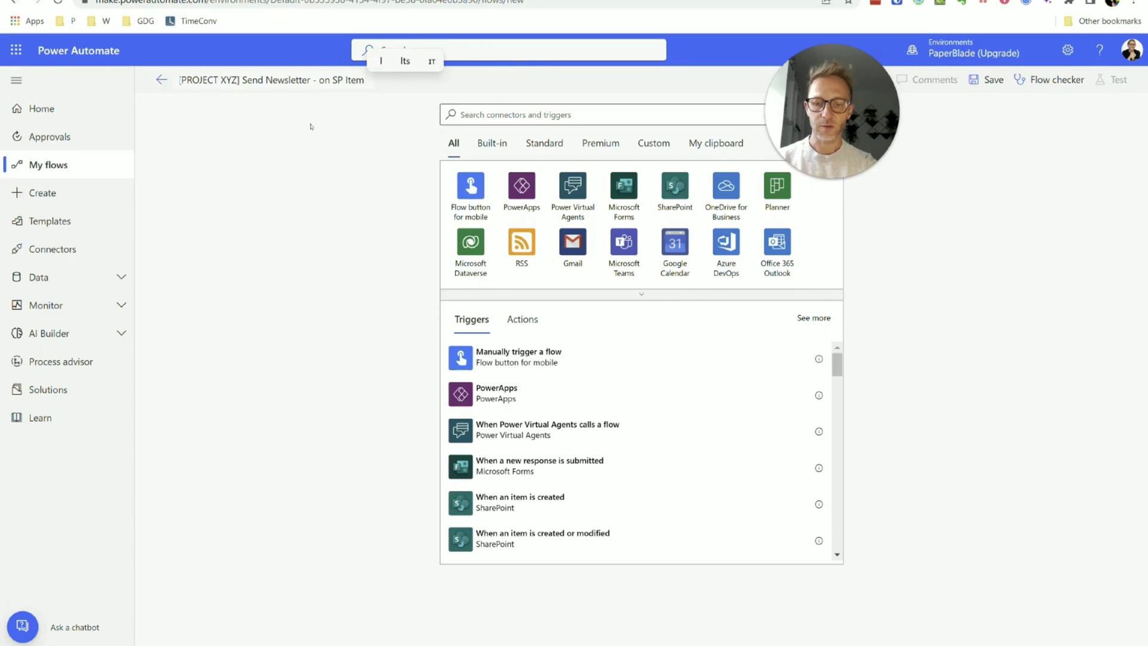
text( Status)
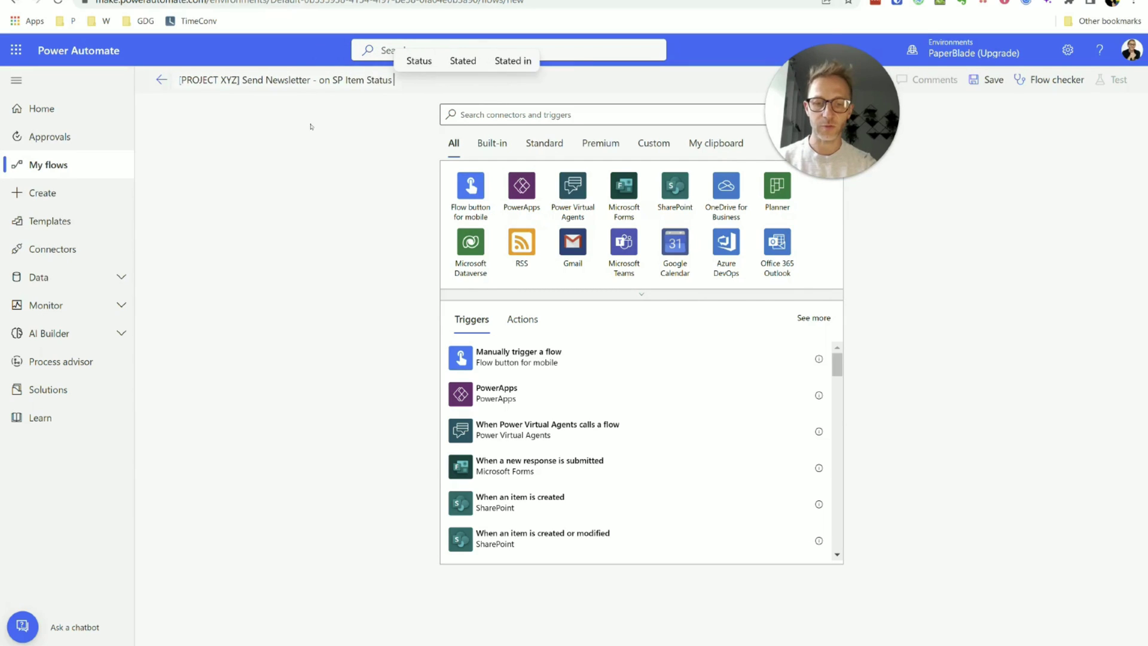
text( COmpleted)
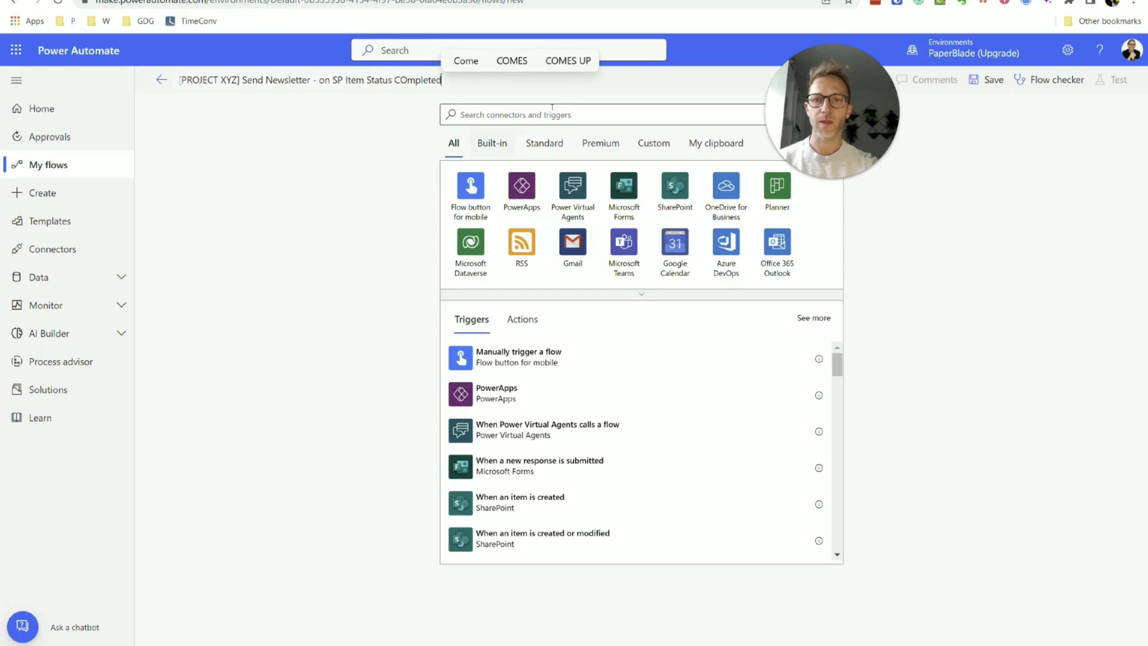
click(551, 114)
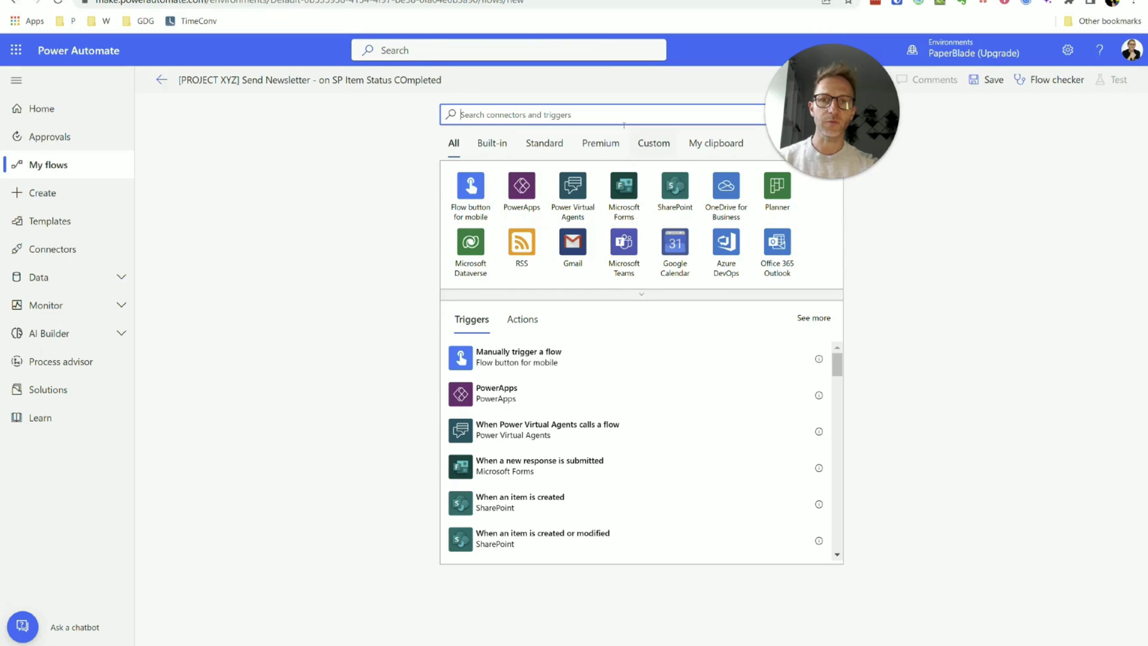
- Use SharePoint's 'When an item is created or modified' as the flow trigger
click(682, 191)
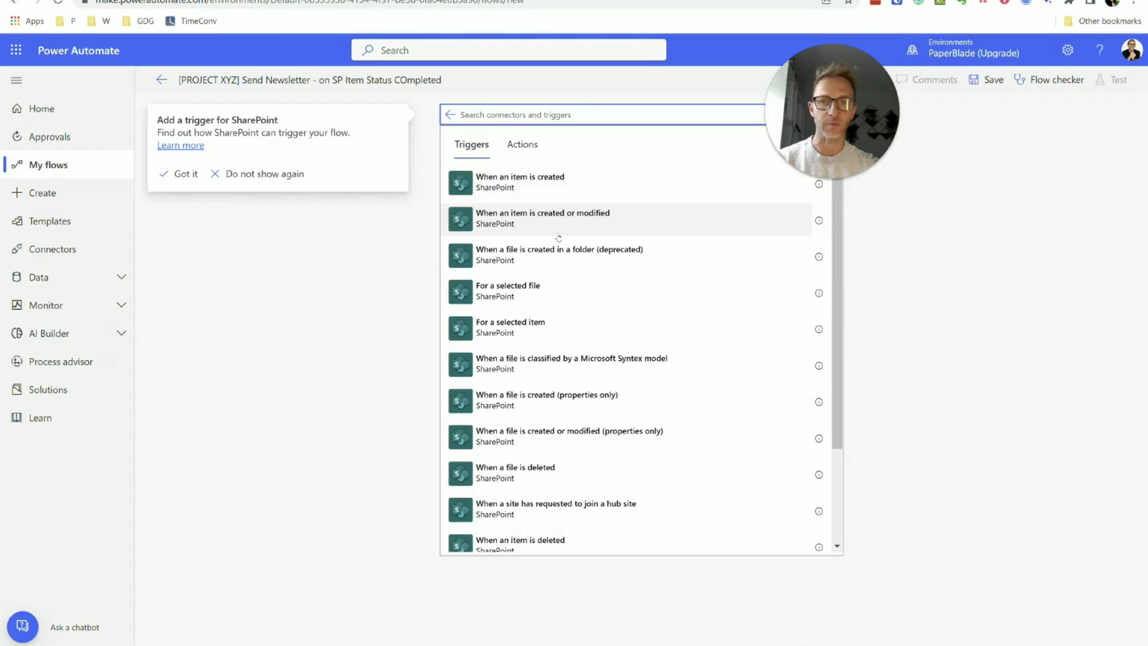
click(283, 170)
click(634, 219)
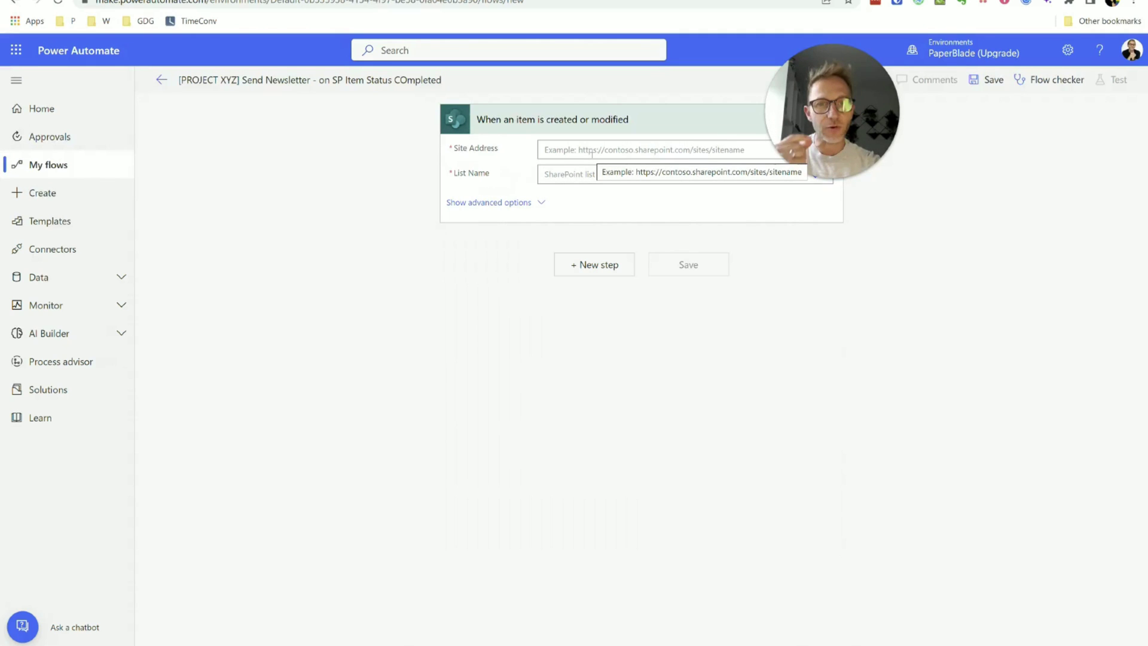
click(502, 203)
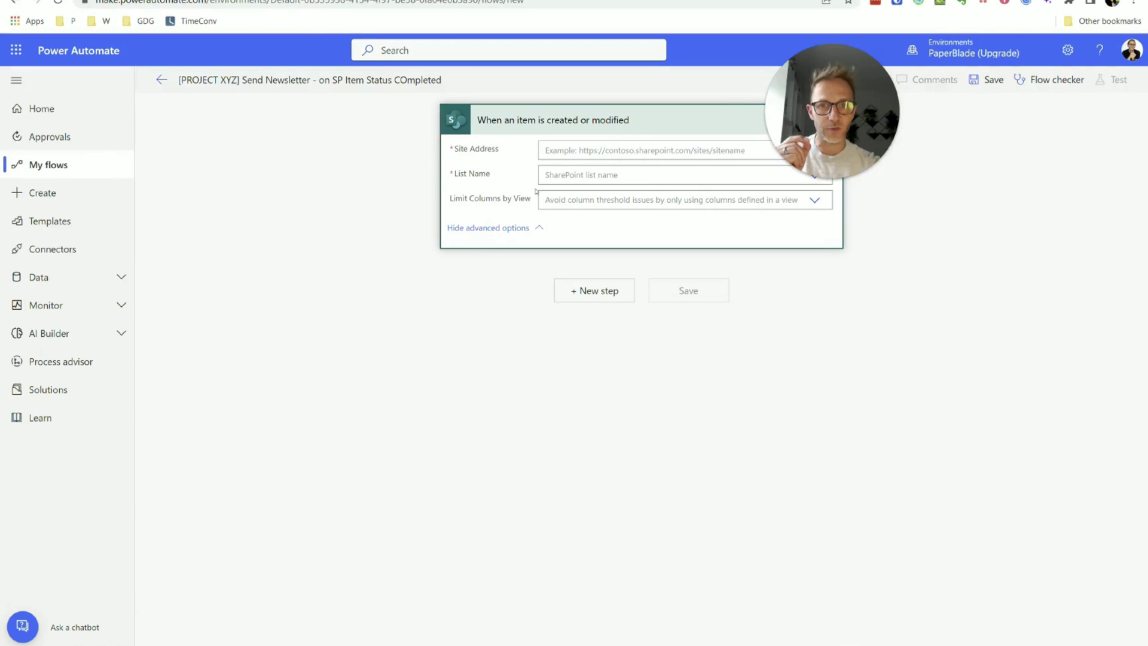
- Add an empty Condition step from the Control connector after the trigger
click(589, 291)
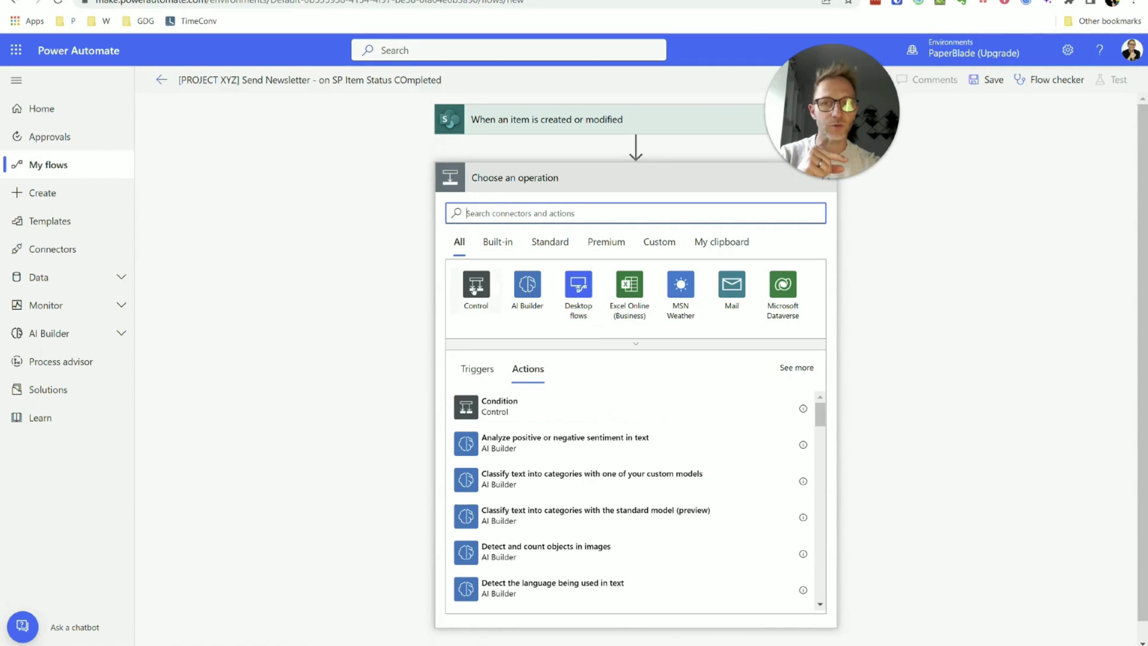
click(476, 287)
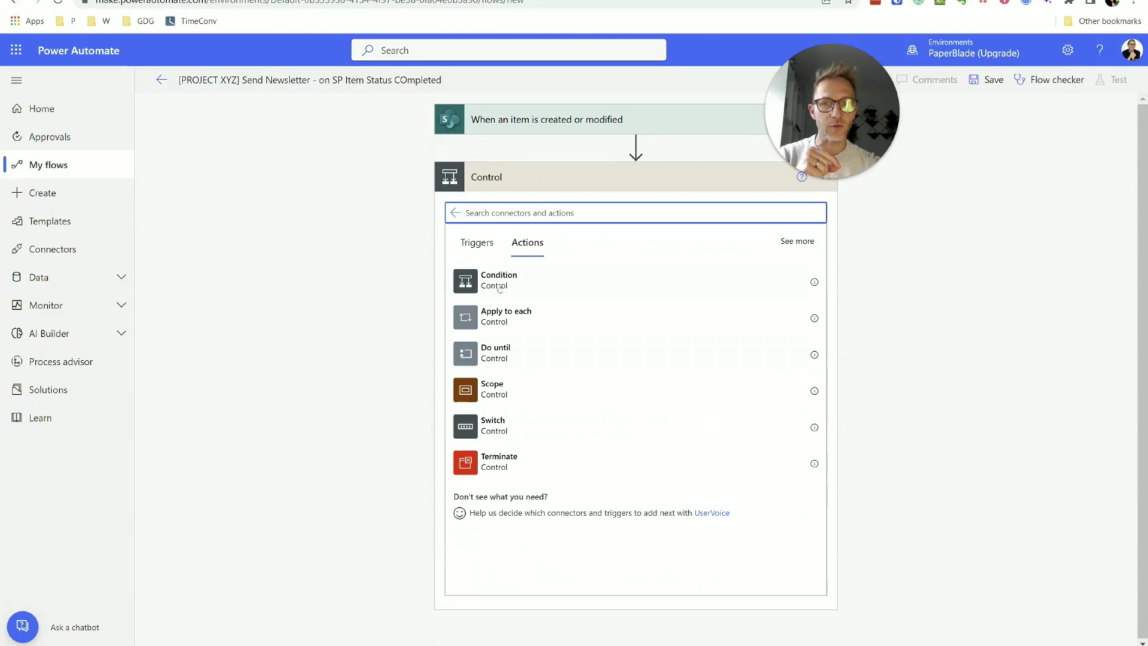
click(500, 285)
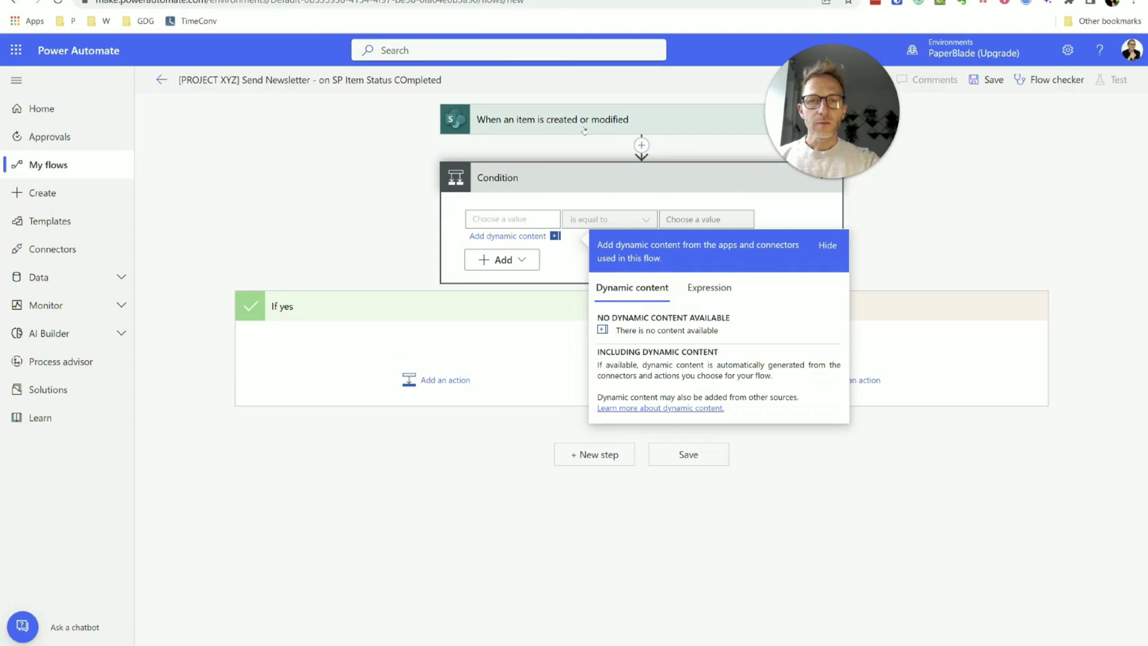
- Point the trigger at the Paperblade demos site and the Work progress tracker list
click(552, 119)
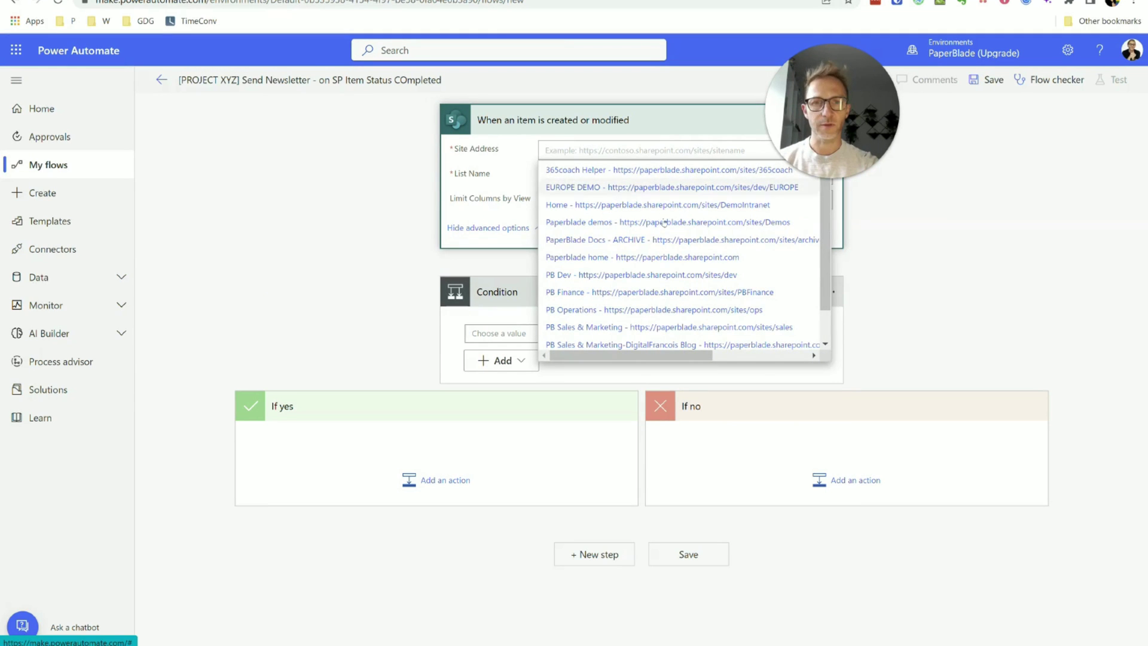
click(664, 222)
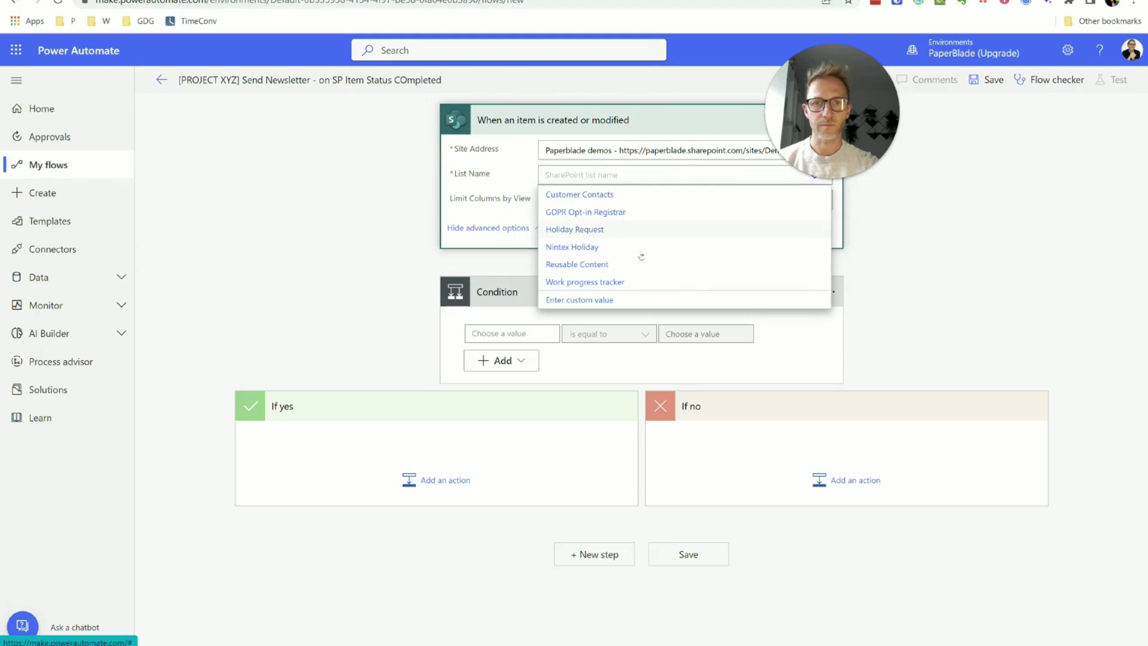
click(629, 282)
- Make the Condition check that the dynamic Progress value is equal to Completed
click(520, 333)
scroll(757, 550, down, 2)
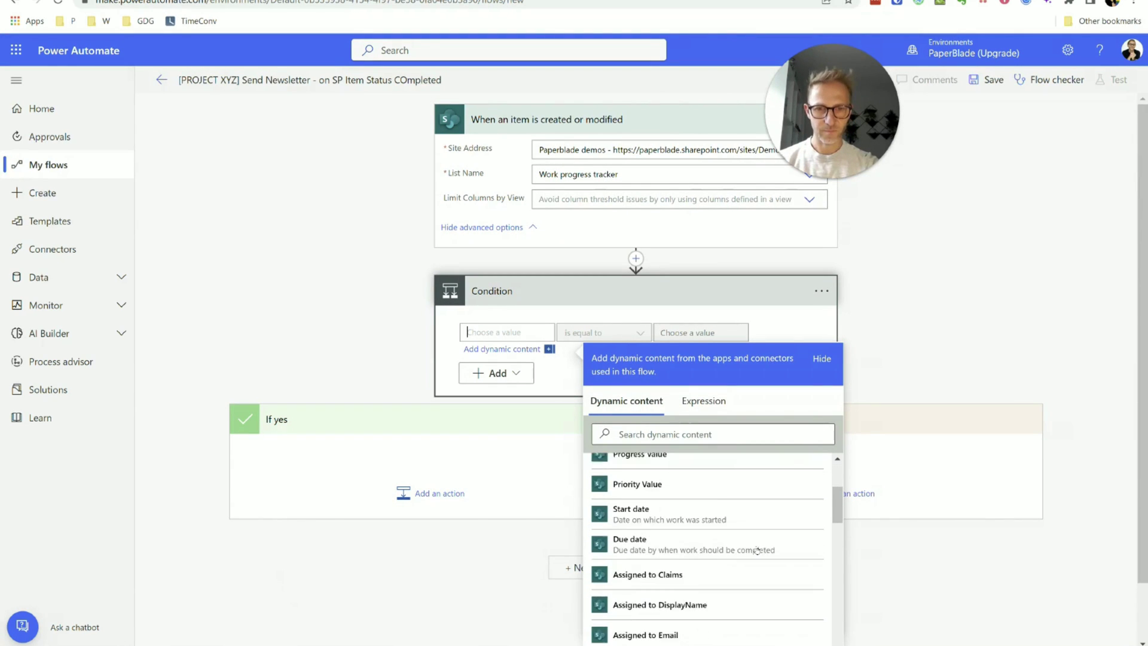
scroll(757, 550, down, 5)
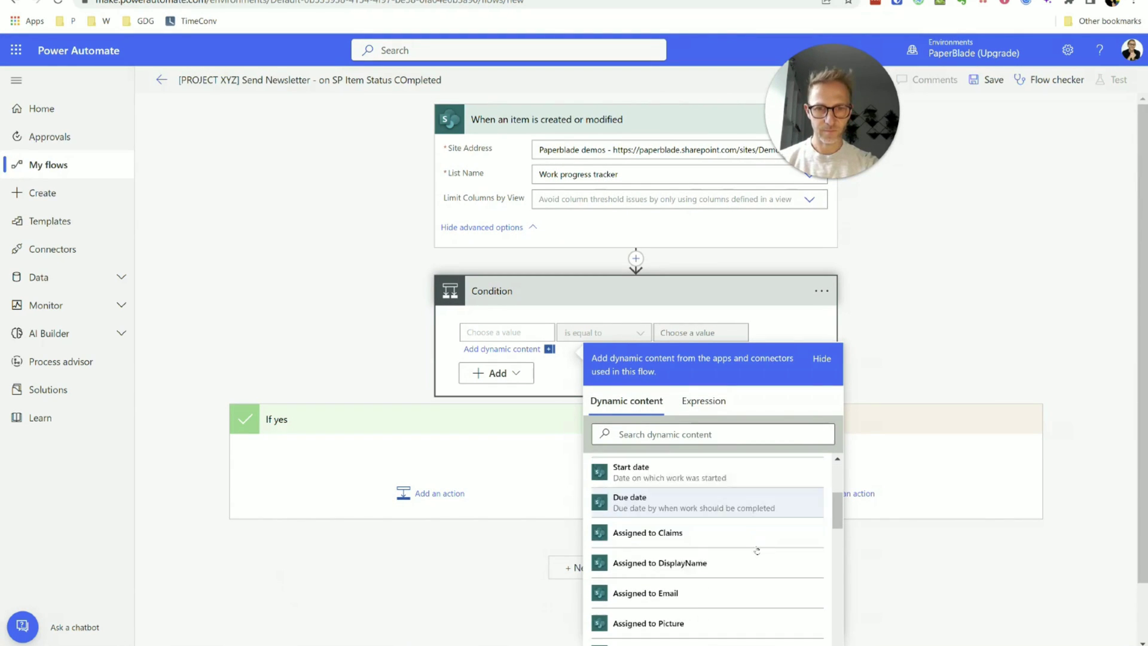
click(651, 433)
text(pogre)
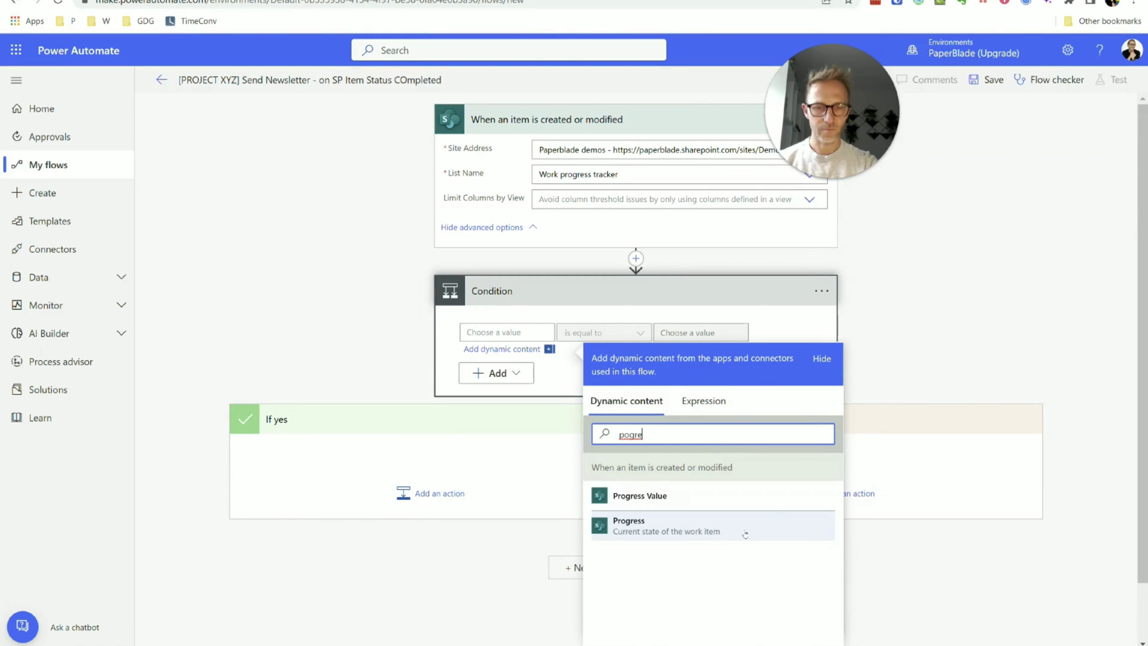
click(777, 524)
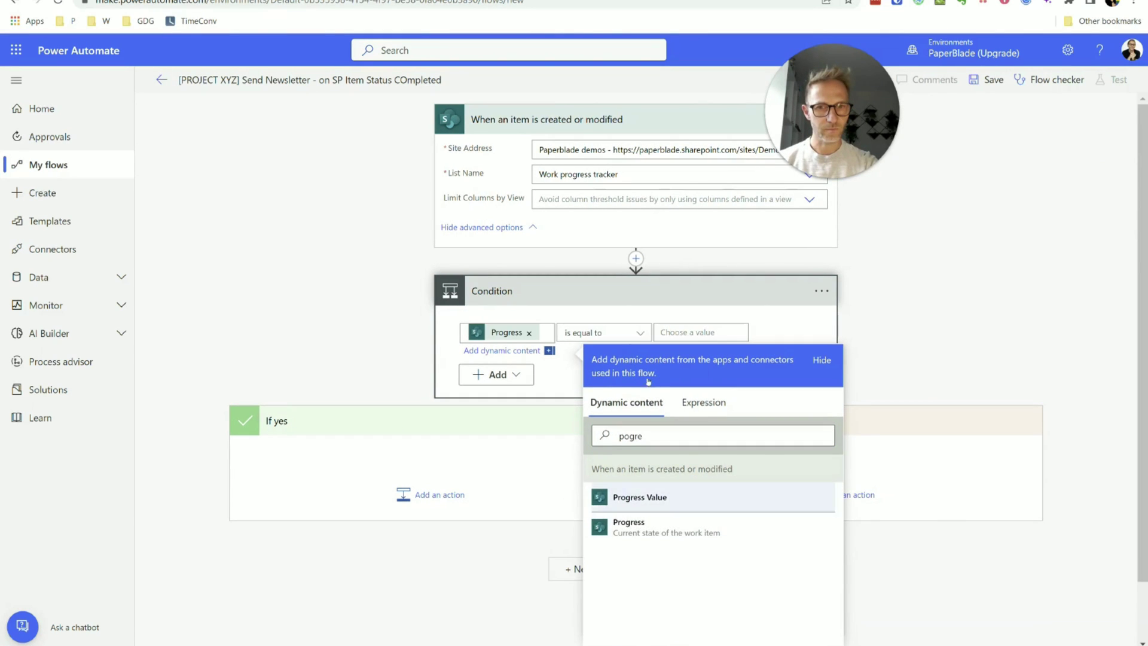
click(670, 333)
text(Completed)
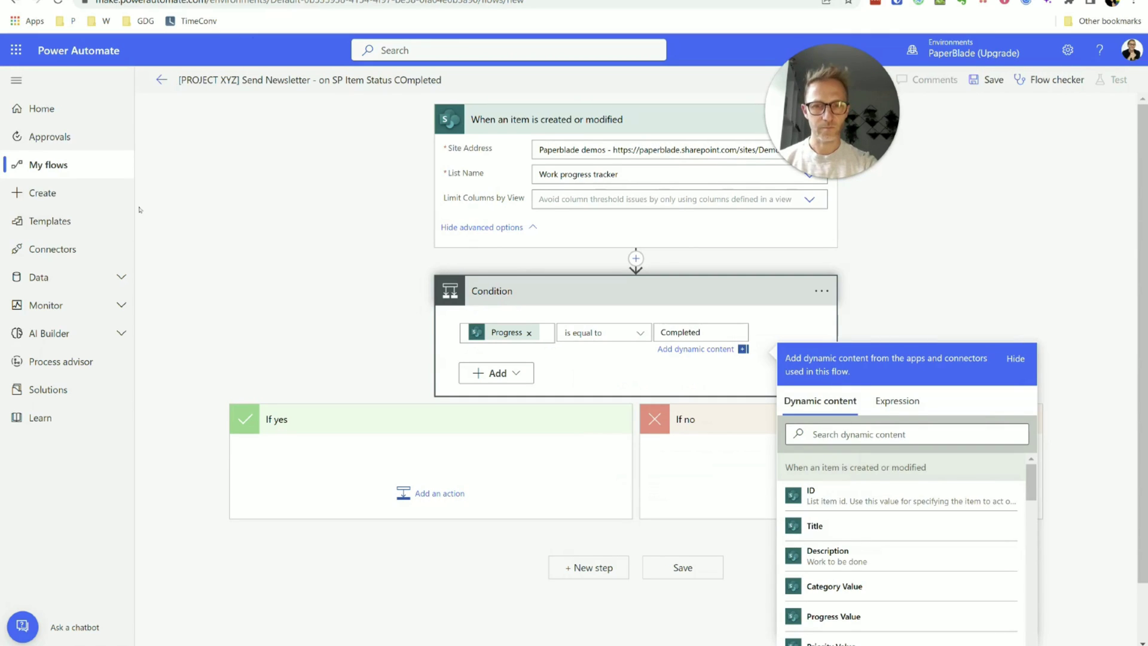
click(470, 560)
- Add the Office 365 Outlook 'Send an email (V2)' action under If yes
click(436, 476)
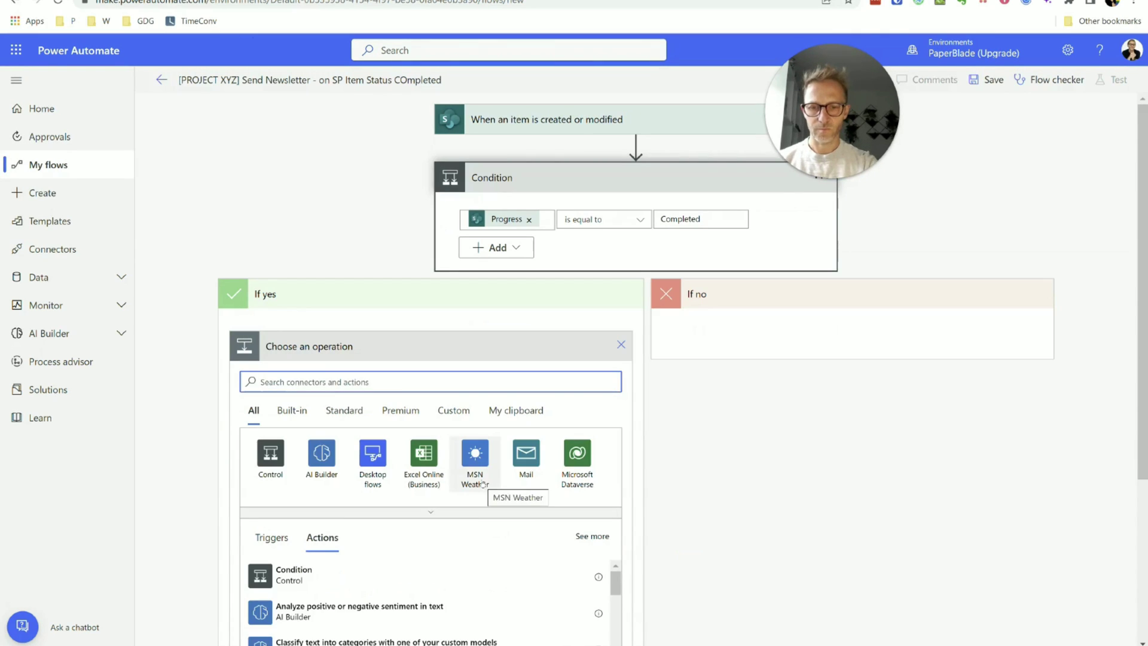
text(outlook)
scroll(270, 392, down, 1)
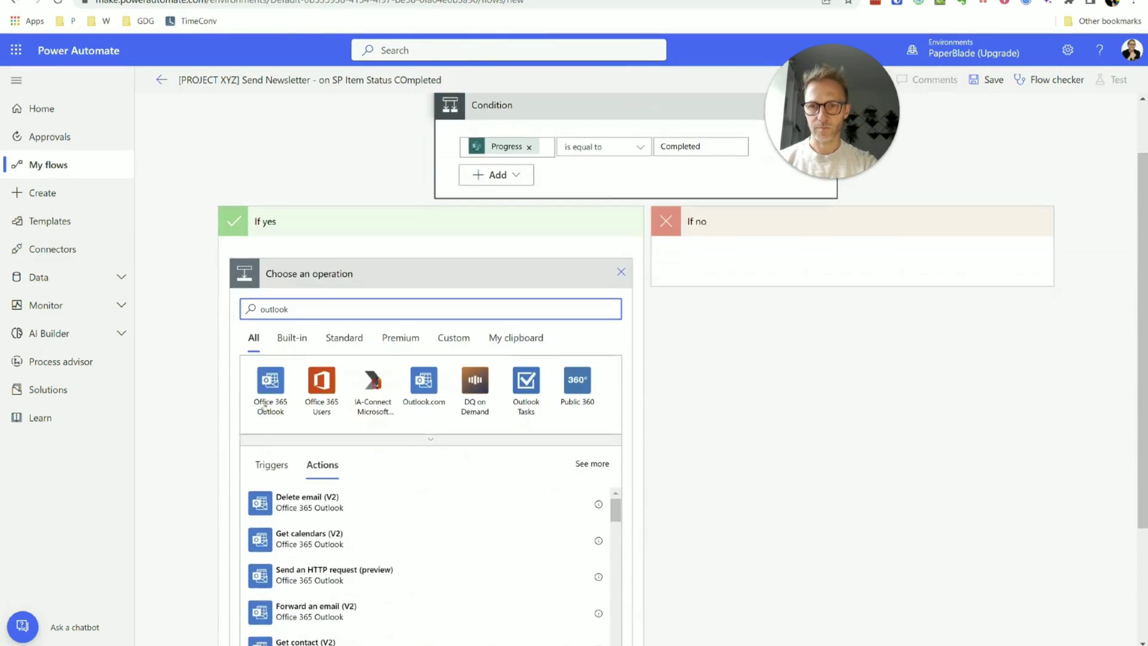
click(269, 392)
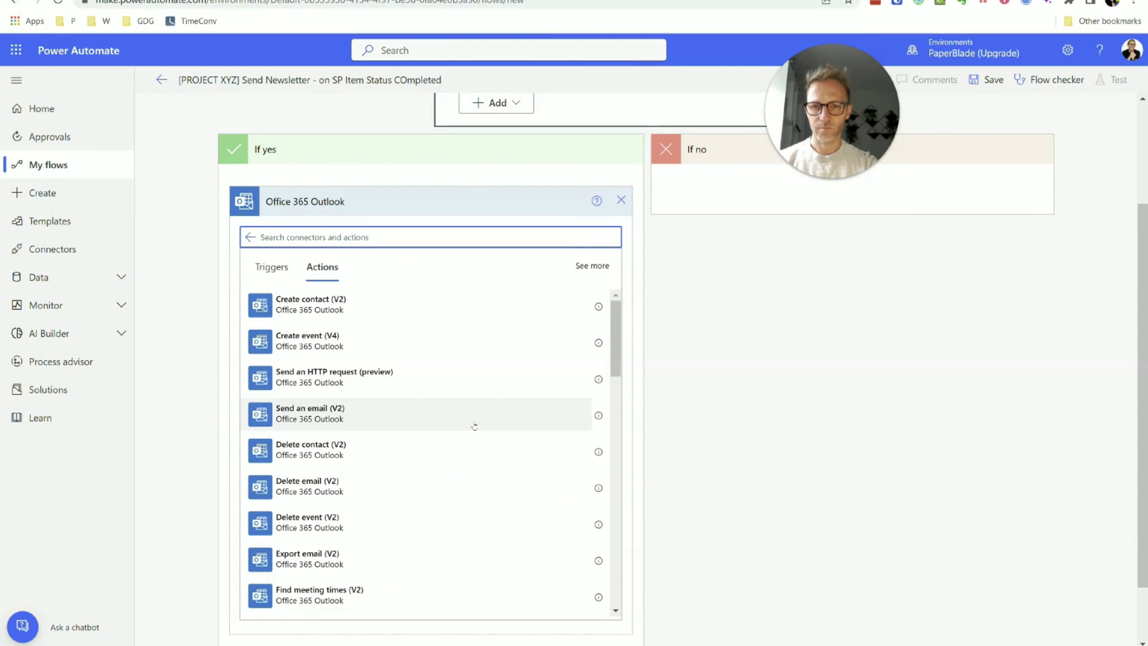
click(474, 426)
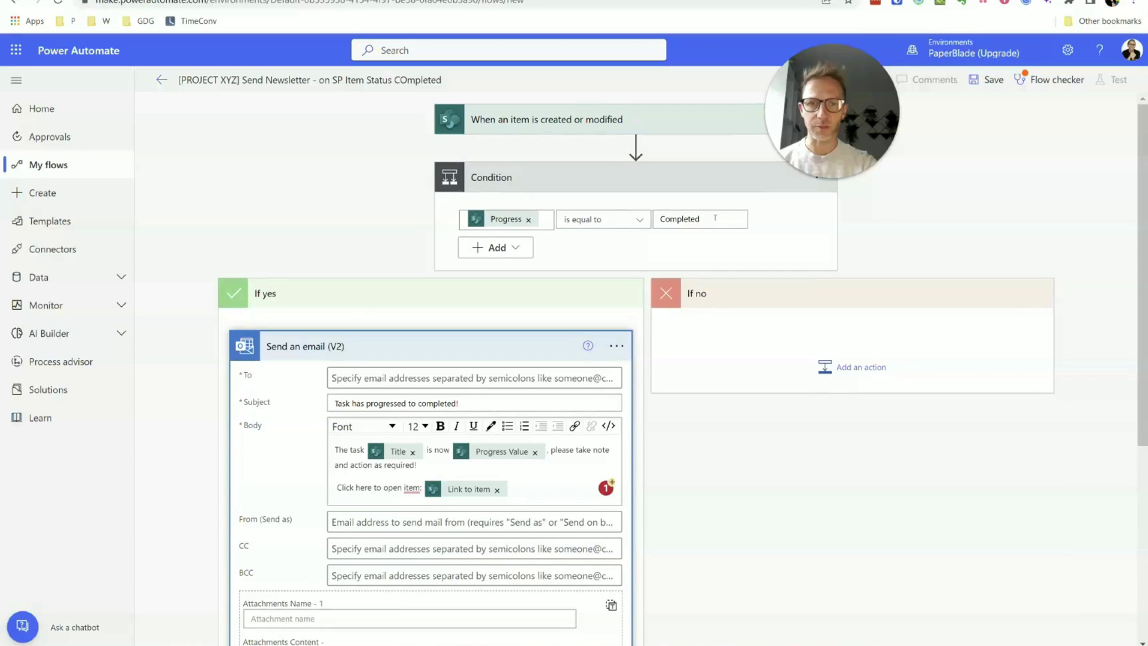
scroll(355, 307, down, 2)
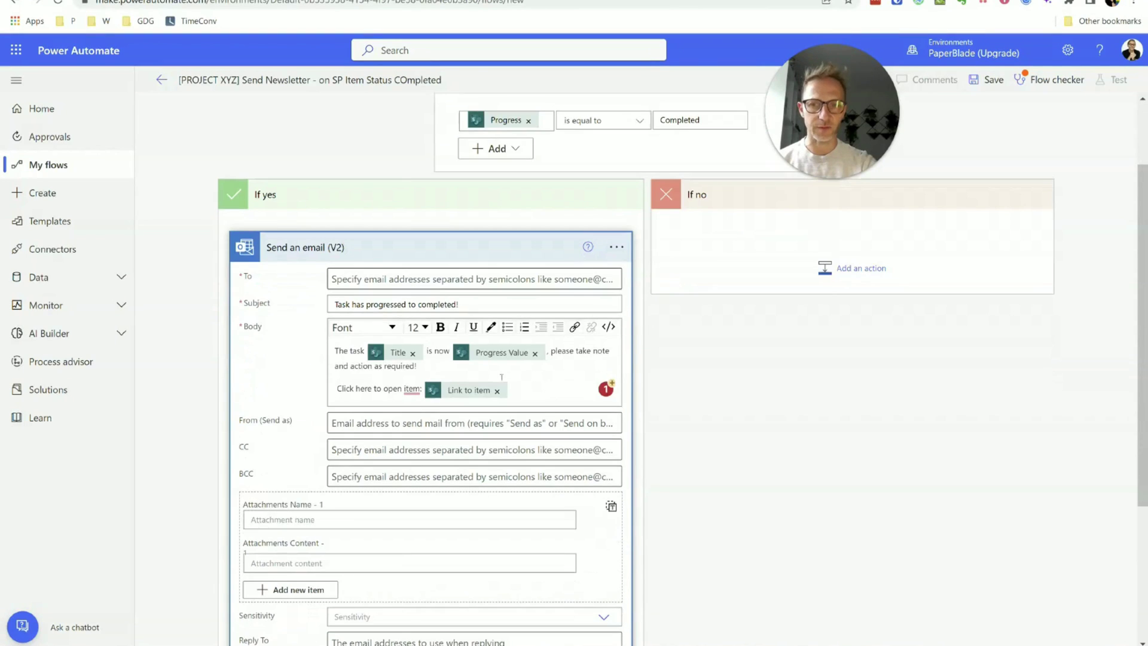
scroll(494, 376, down, 2)
- Address the email's To field to PB Sales & Marketing
click(494, 181)
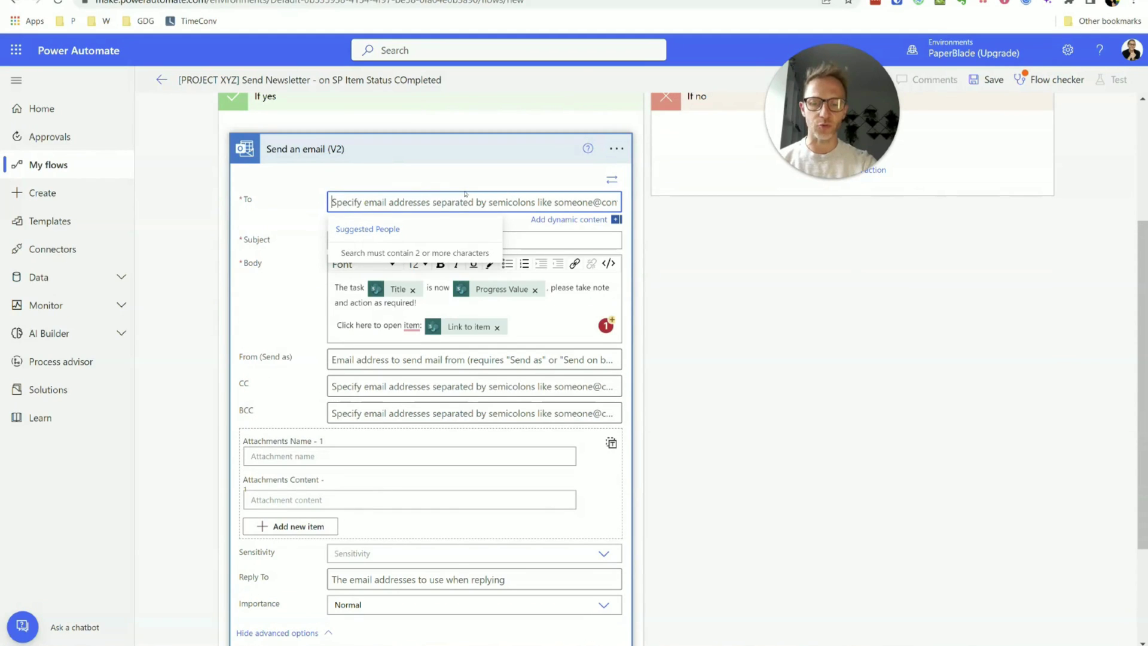
text(admi)
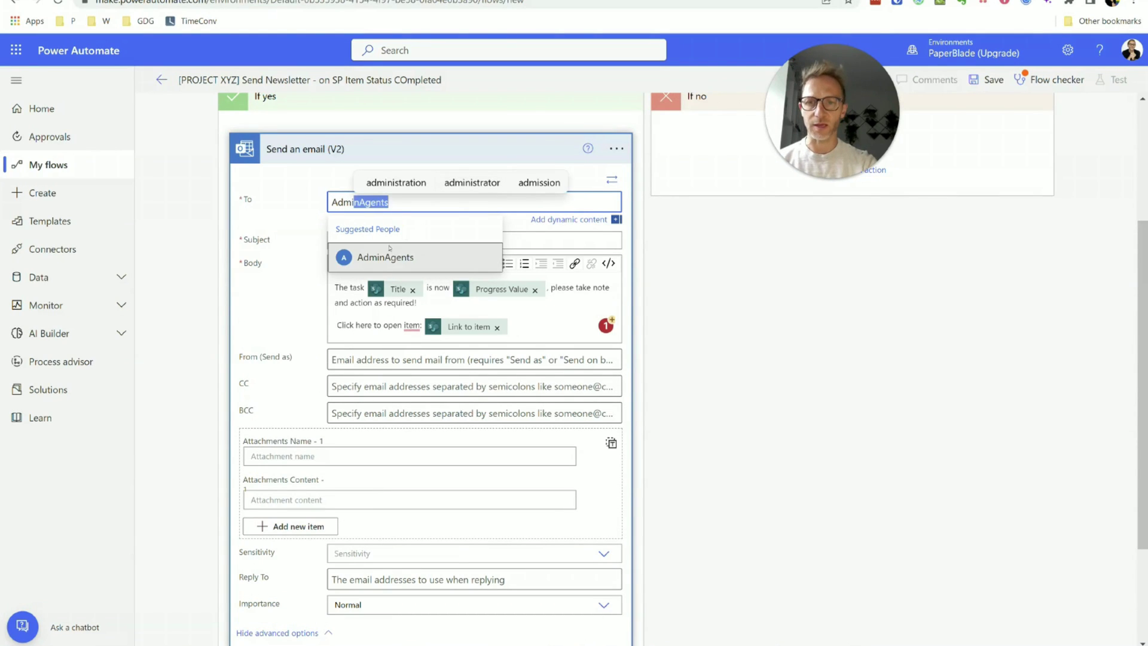
click(391, 256)
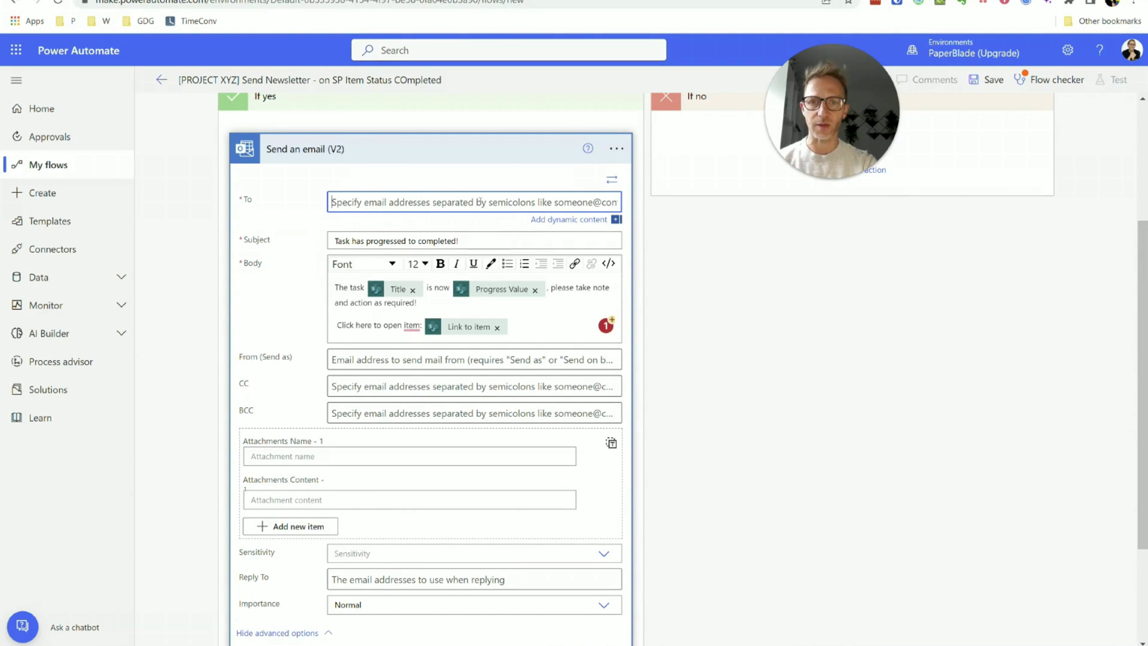
scroll(479, 201, up, 1)
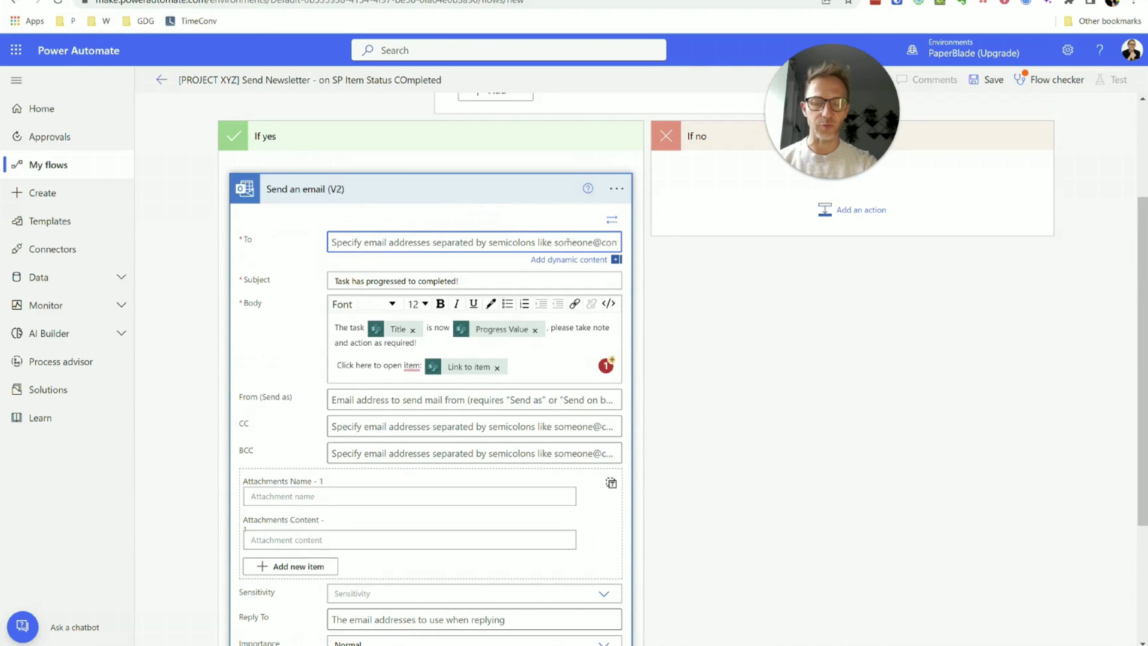
text(PB)
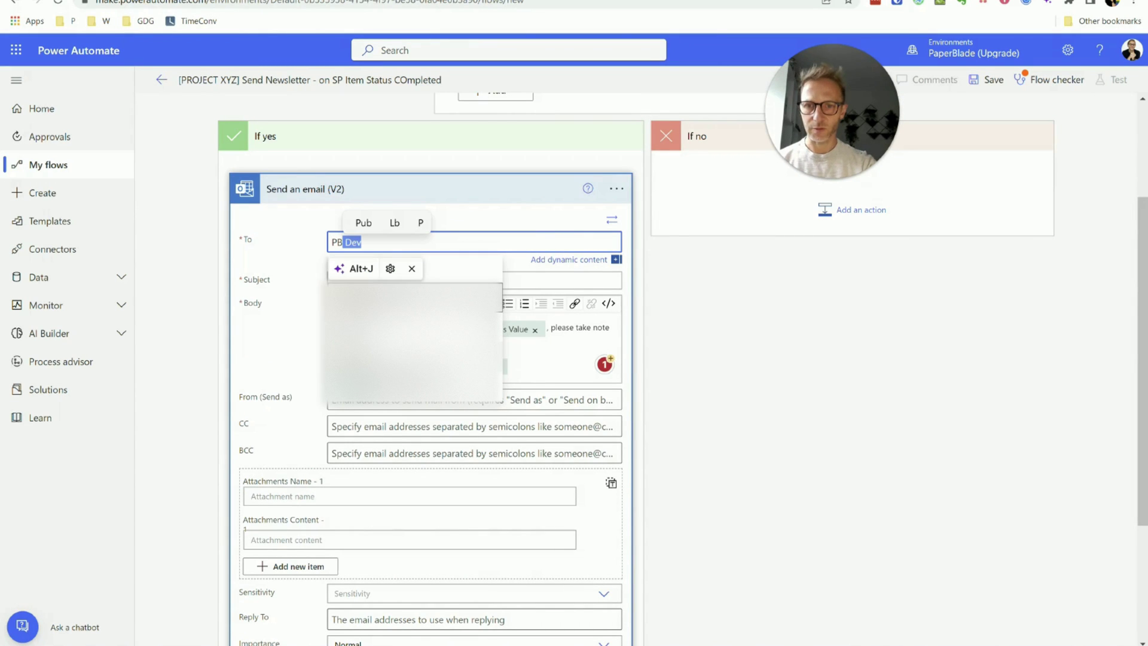
key(Right)
key(Return)
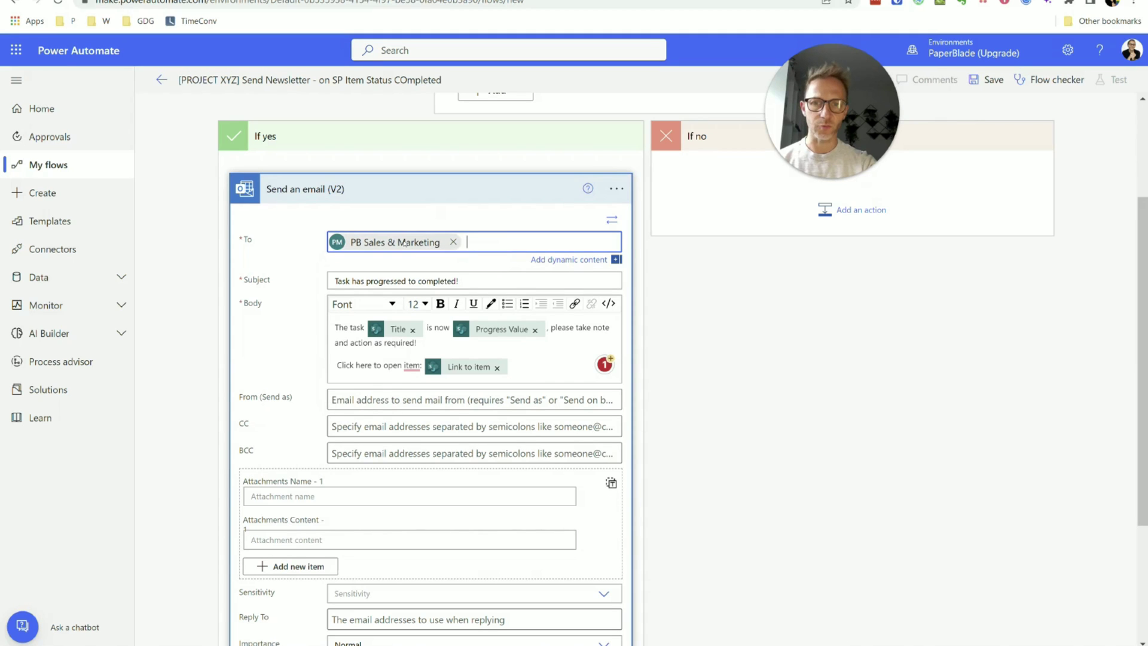
scroll(937, 459, down, 2)
scroll(937, 459, down, 3)
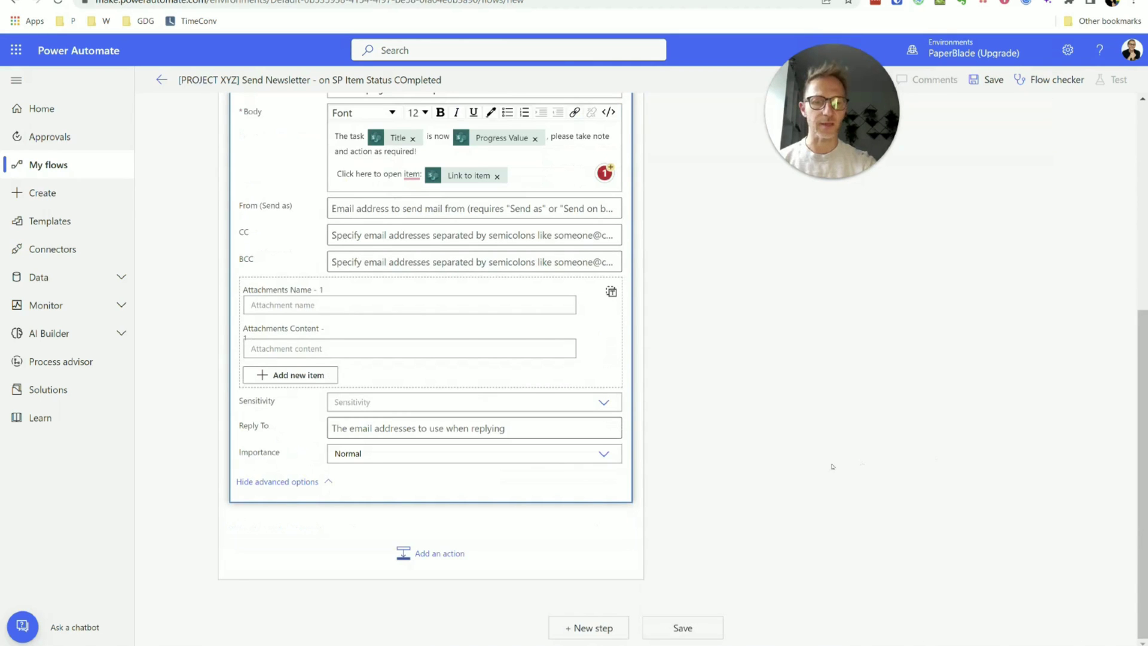
scroll(831, 466, up, 2)
click(601, 305)
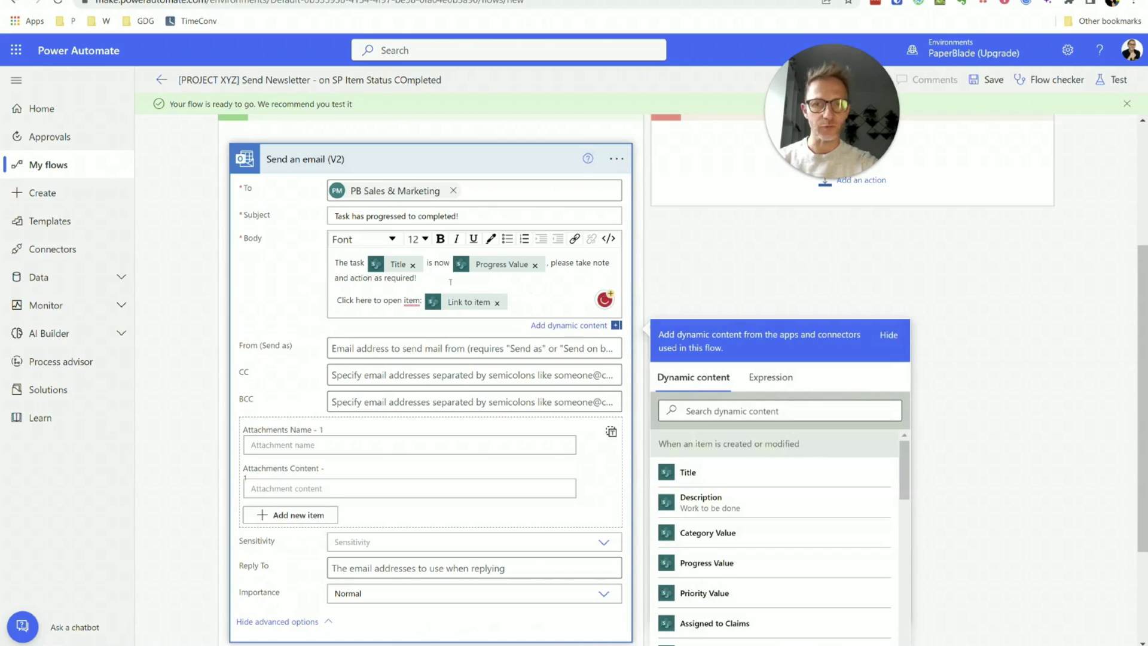
- Break the email body so 'please take note…' starts on its own line
double_click(556, 261)
key(Left)
key(Return)
- Make the 'Click here to open item' text bold and italic
click(346, 264)
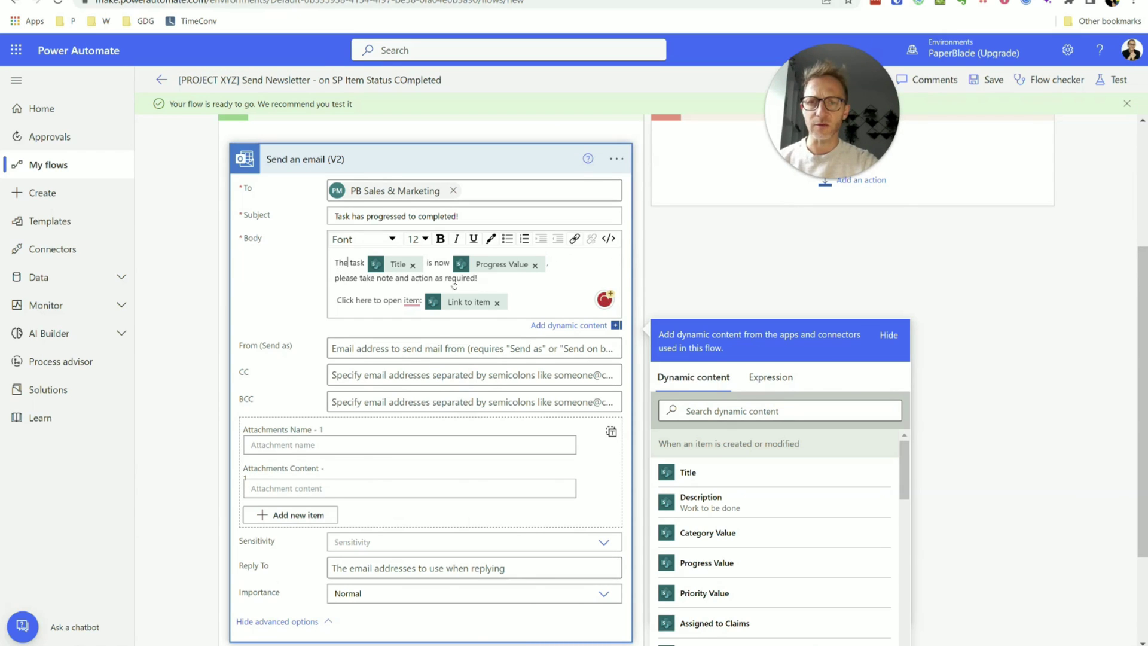
drag(454, 286, 335, 261)
click(456, 303)
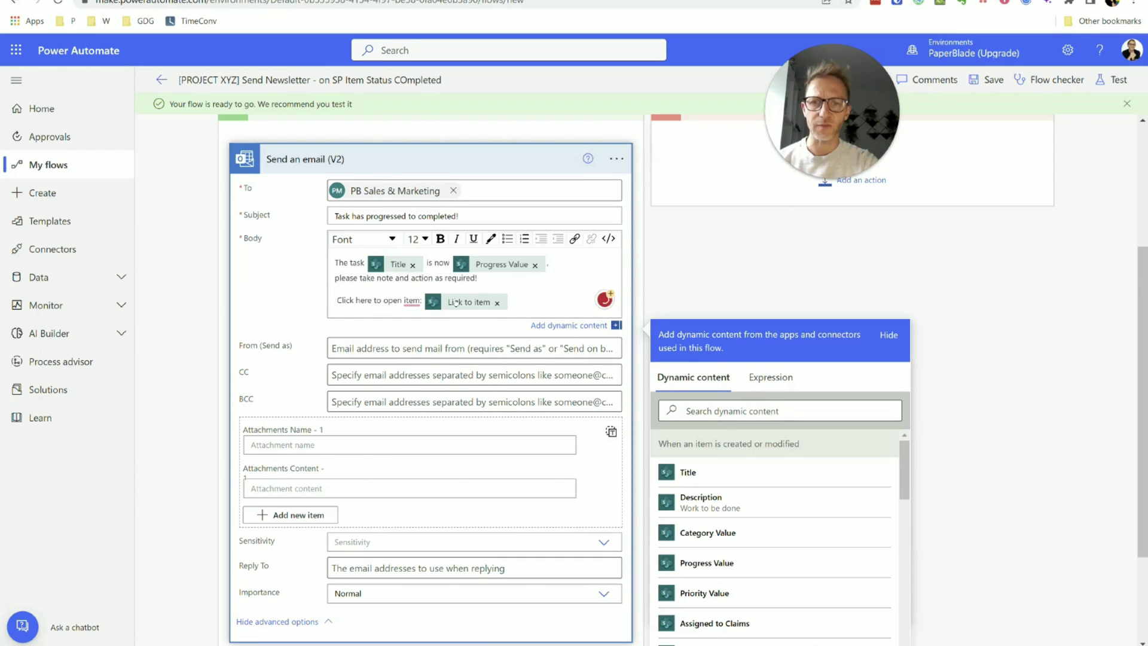
drag(420, 301, 337, 301)
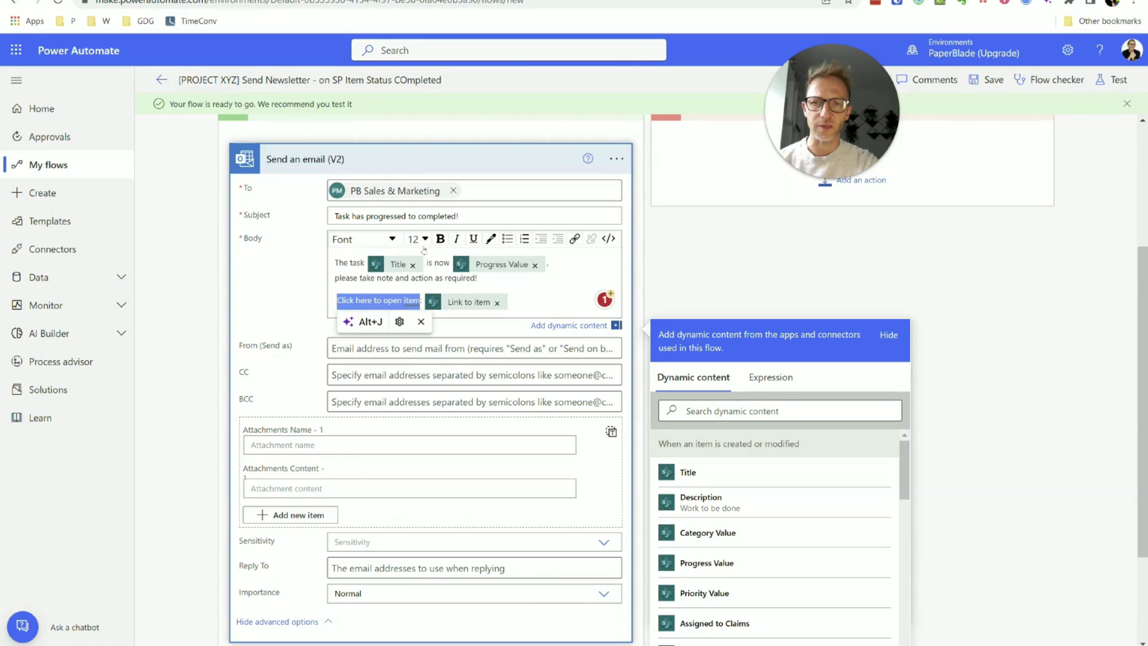
click(440, 238)
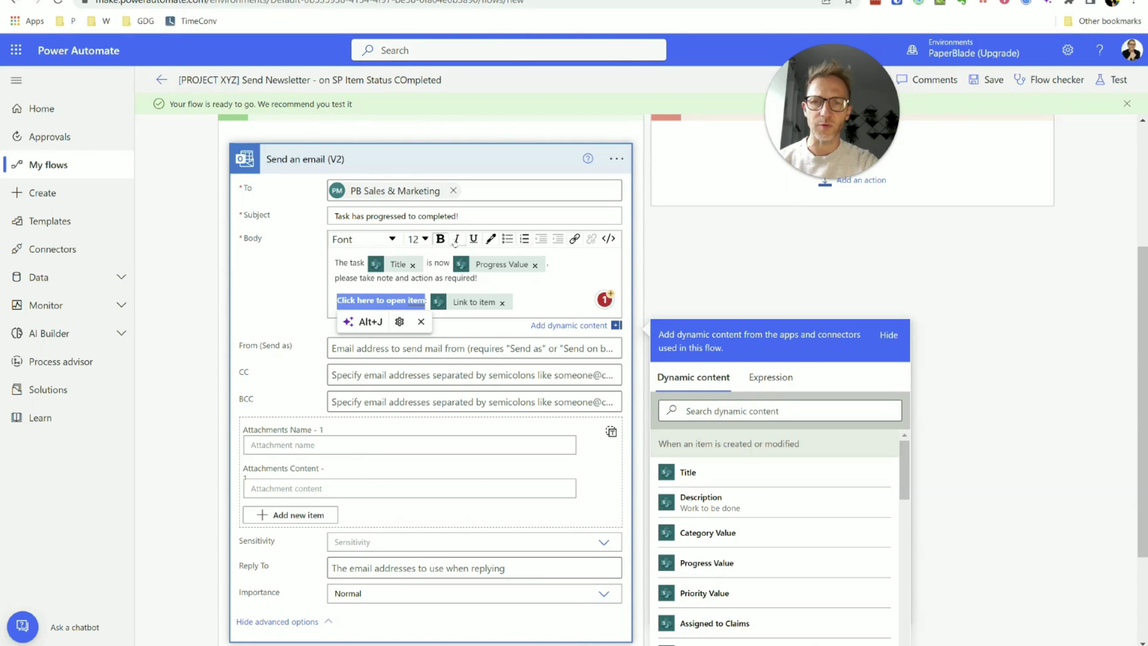
click(456, 239)
click(544, 281)
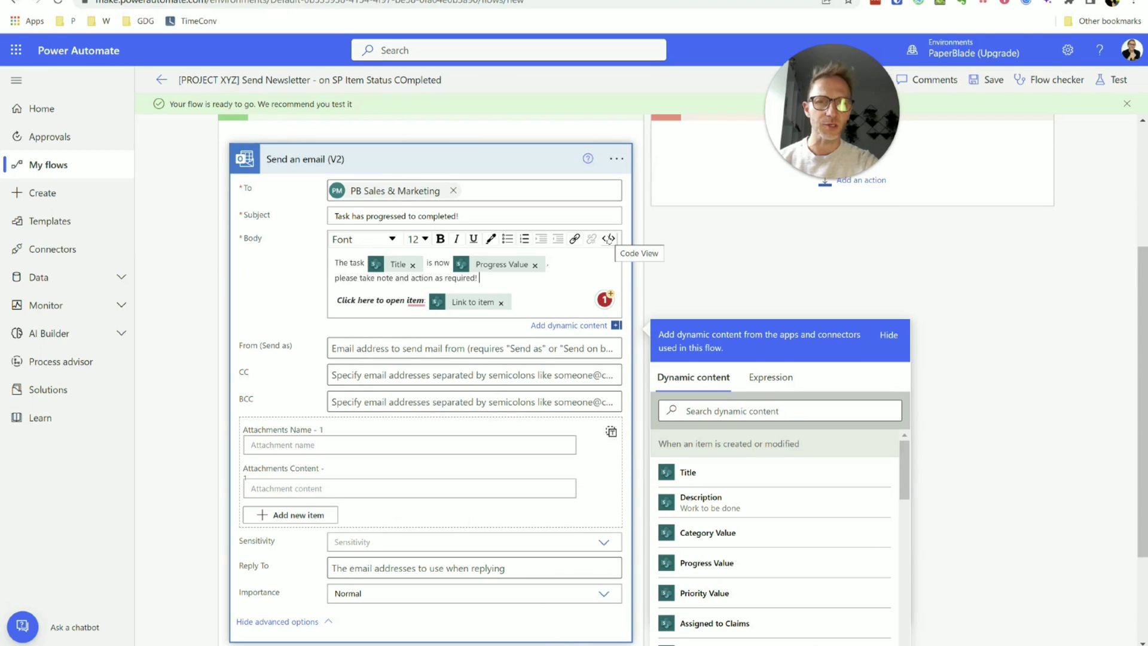
- In the body's raw HTML, change the <HR tag to a closing </HR
click(608, 238)
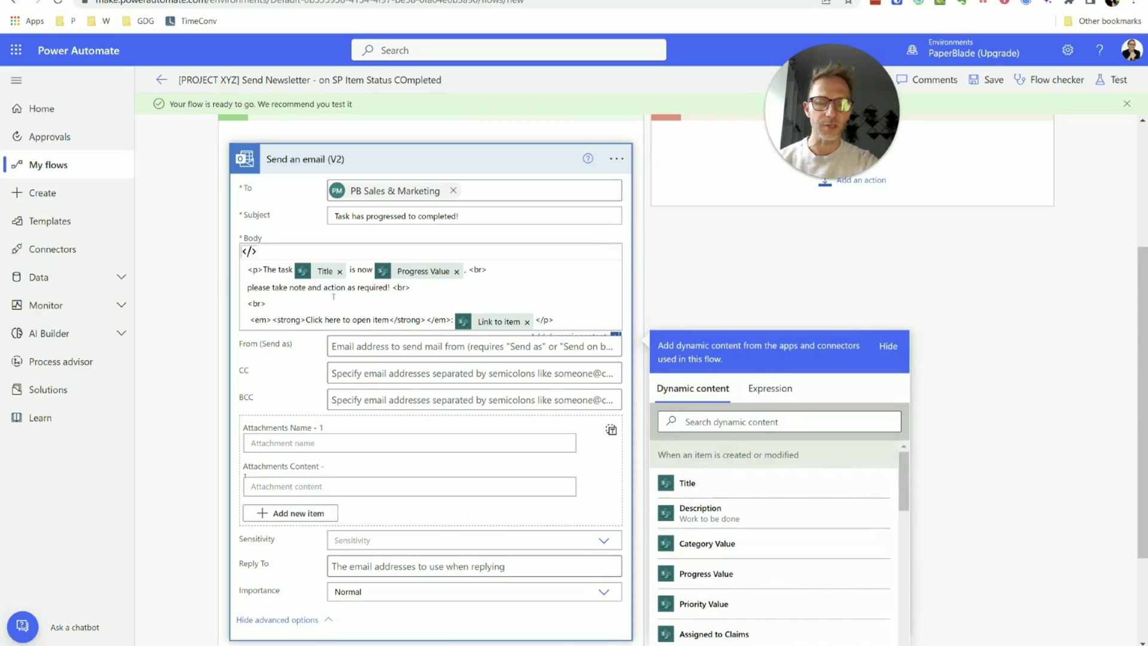
click(429, 309)
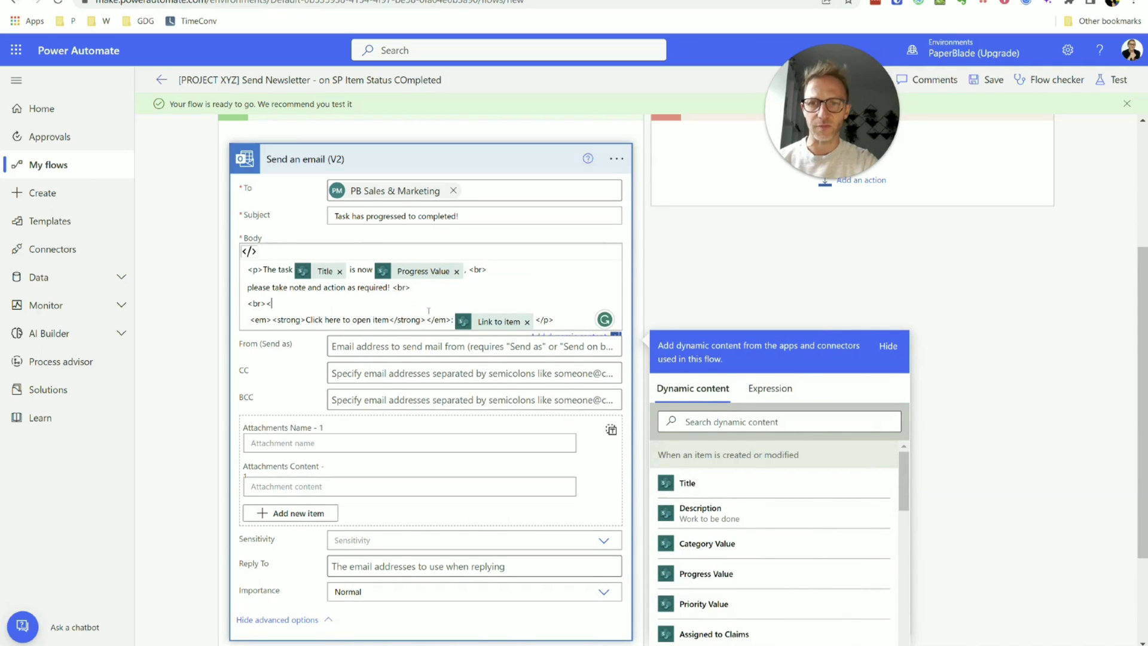
text(<HR/)
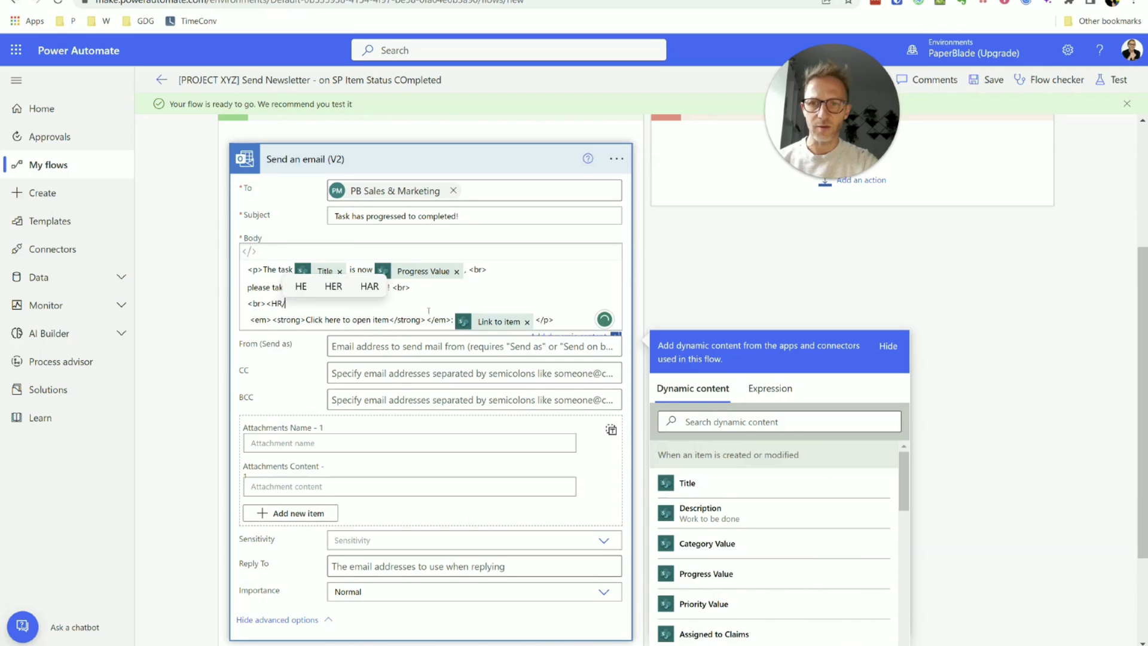
key(BackSpace)
key(Left)
key(Left)
key(Left)
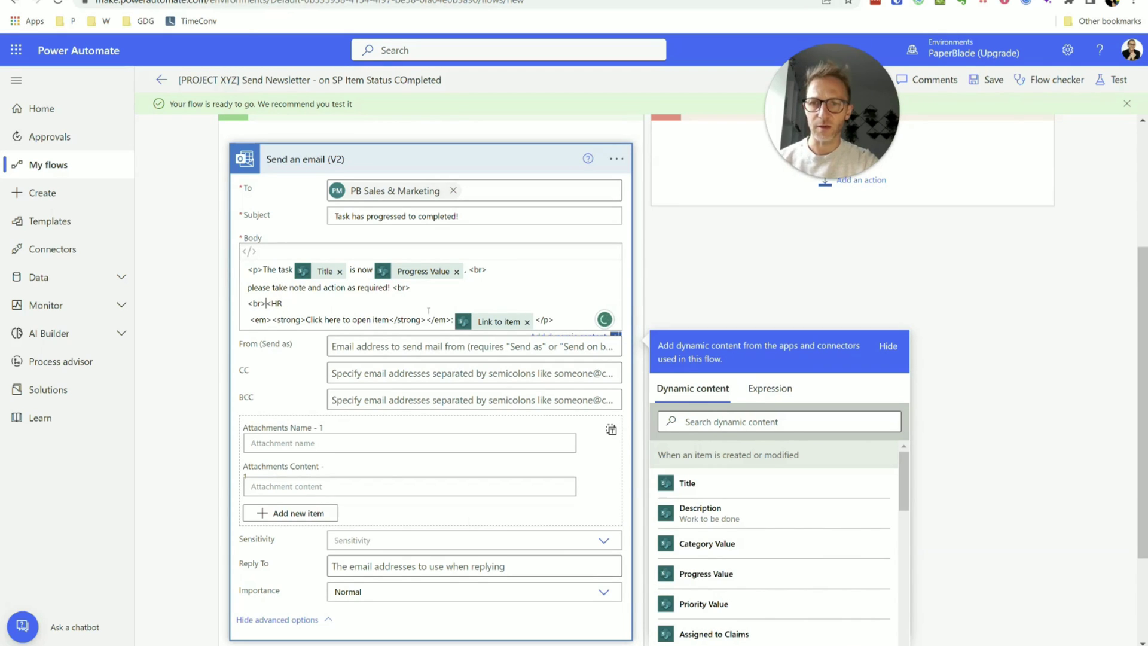
text(/)
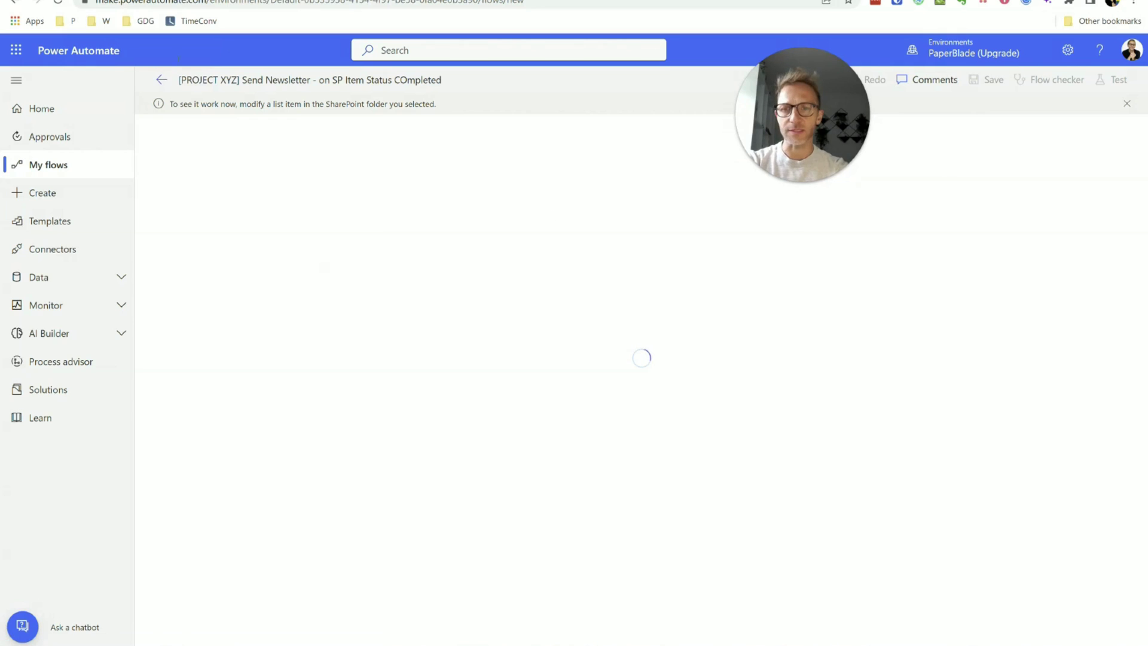
- Set Construction start's Progress to Completed in the SharePoint tracker to trigger the test
key(ctrl+Tab)
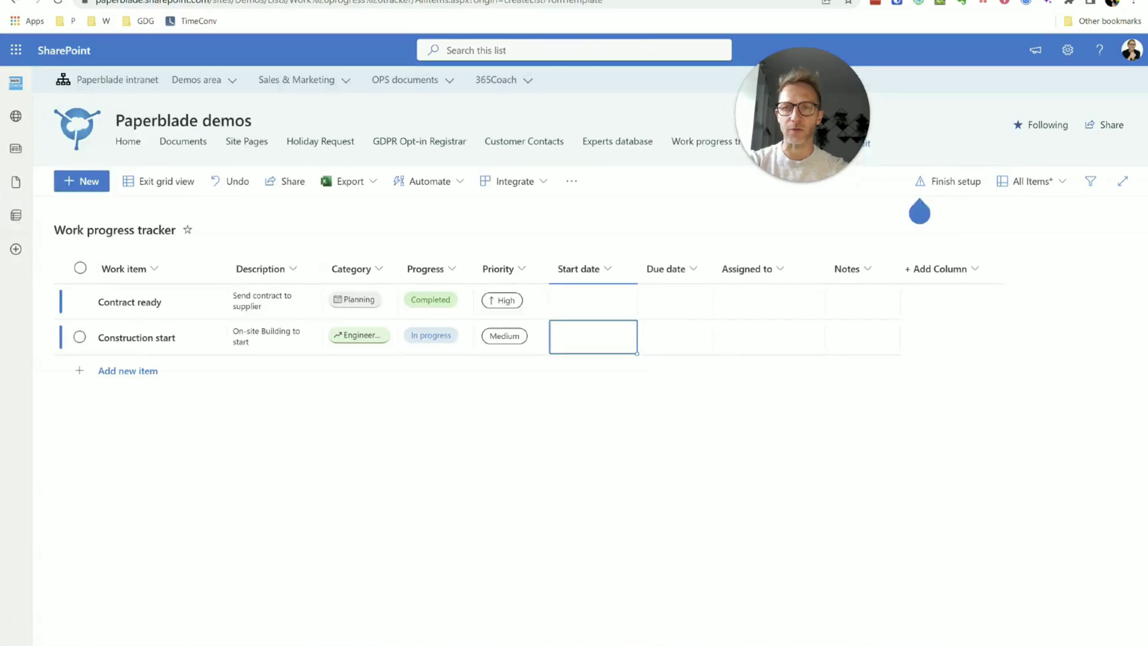
click(275, 300)
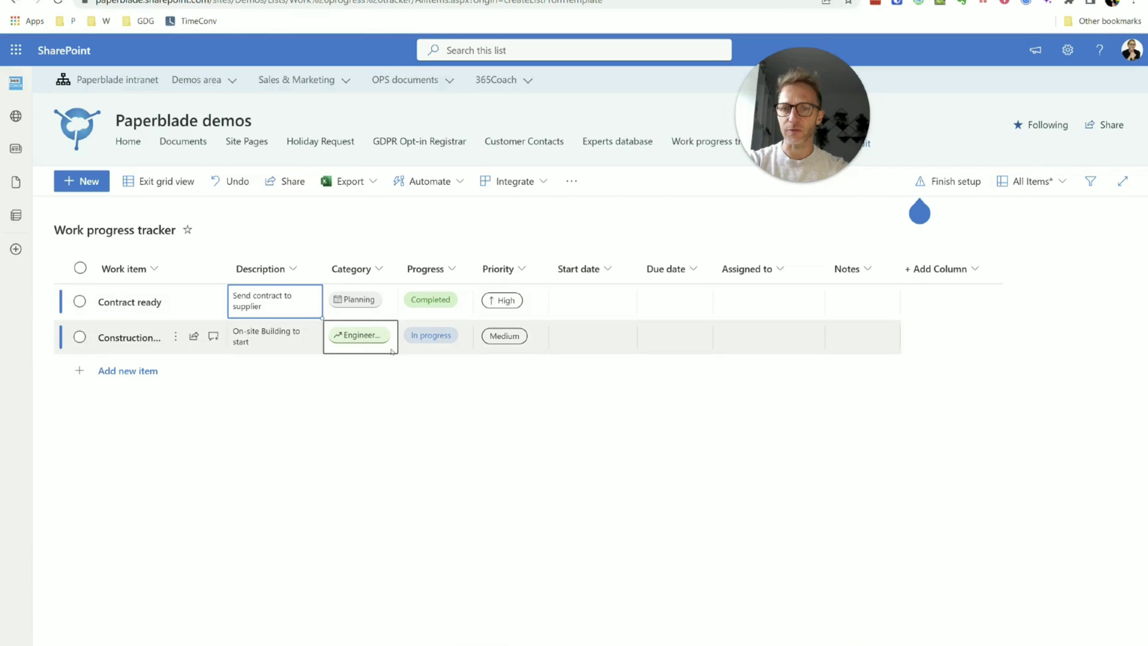
click(452, 342)
click(453, 342)
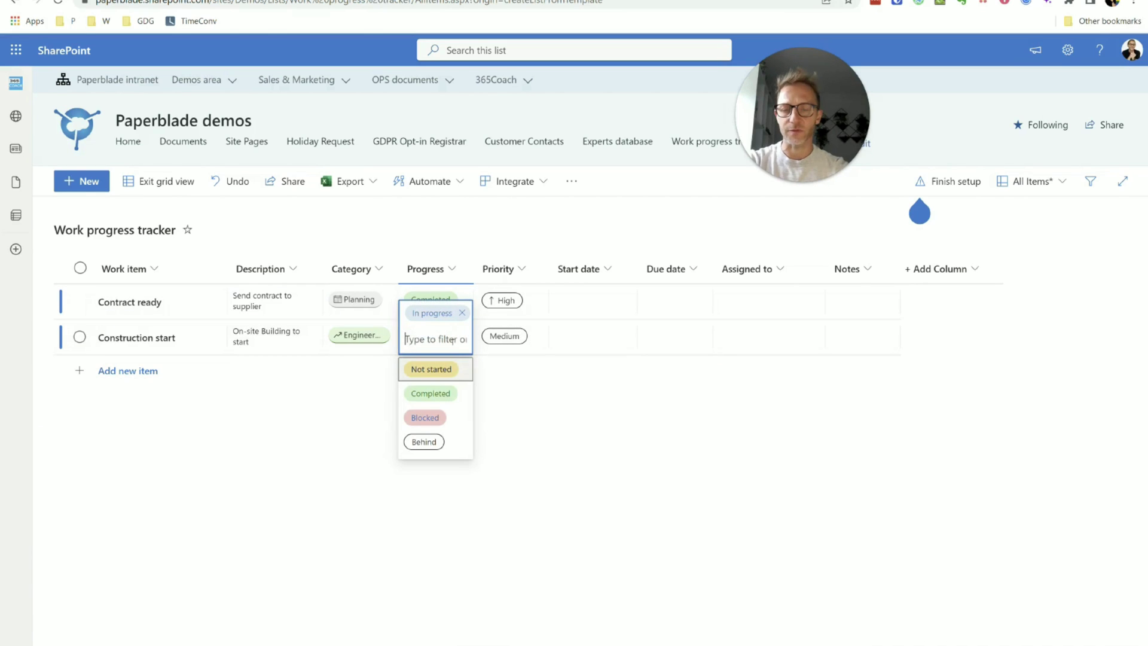
click(447, 400)
click(583, 308)
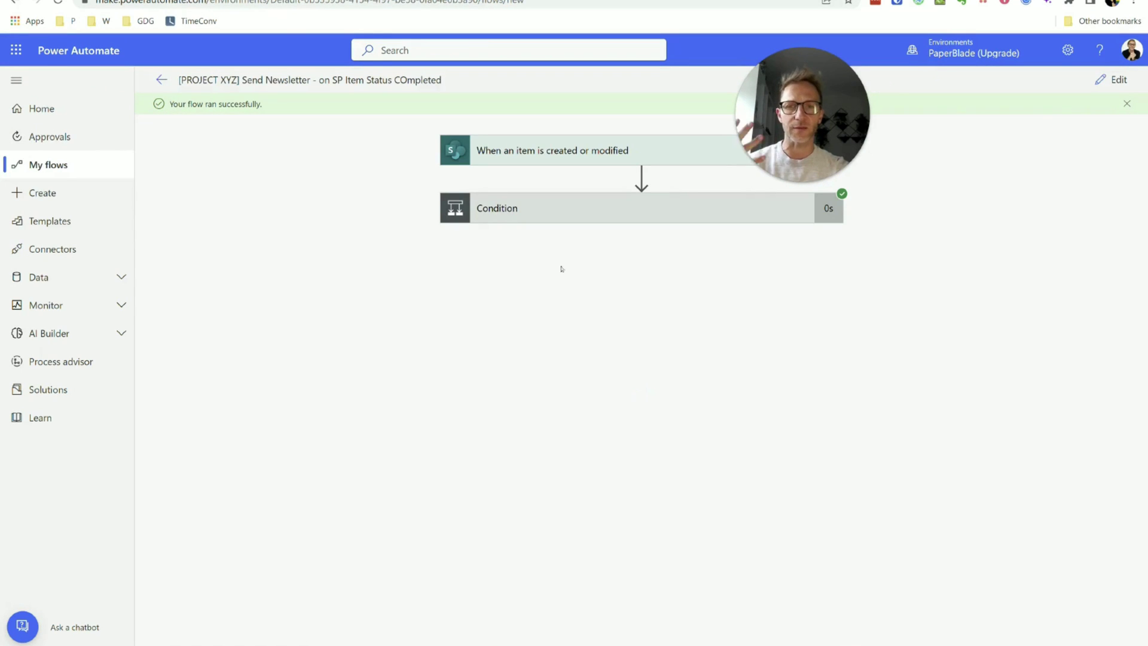
- Inspect the trigger and Condition run details, note the false expression result, and return to editing
click(544, 152)
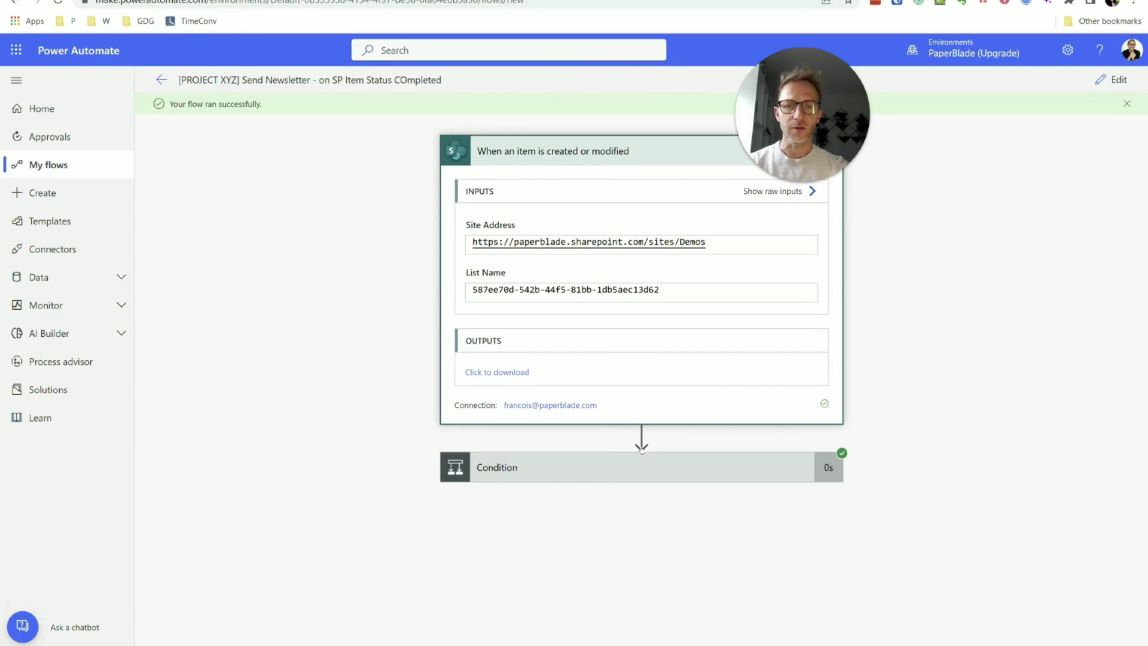
click(613, 464)
scroll(601, 369, down, 1)
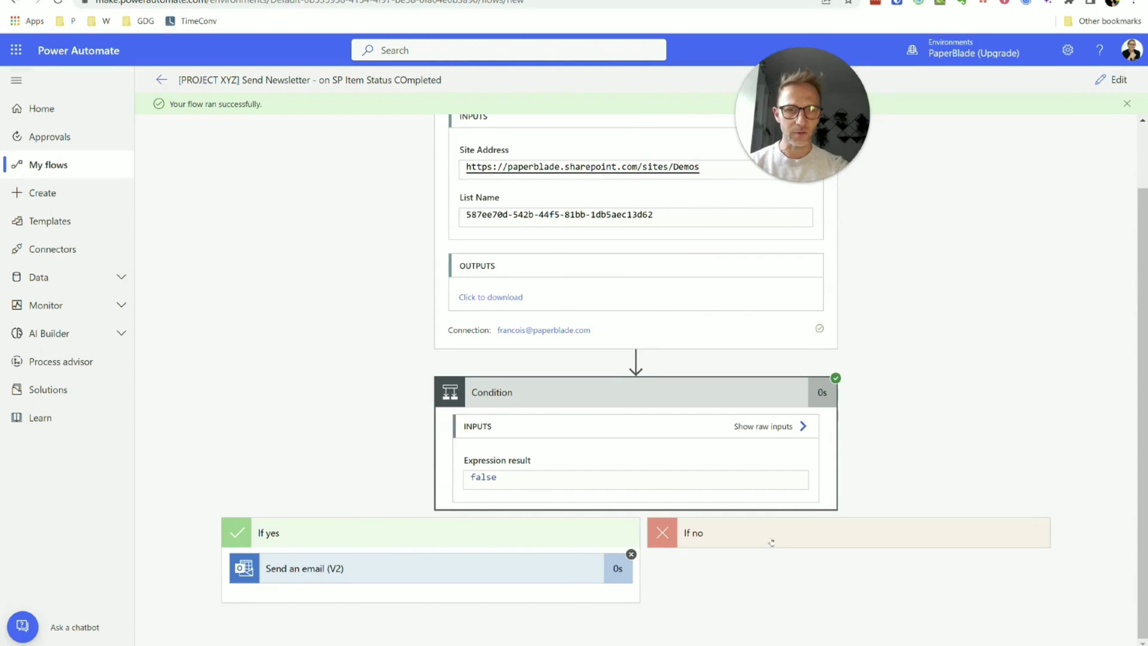
drag(526, 478, 433, 478)
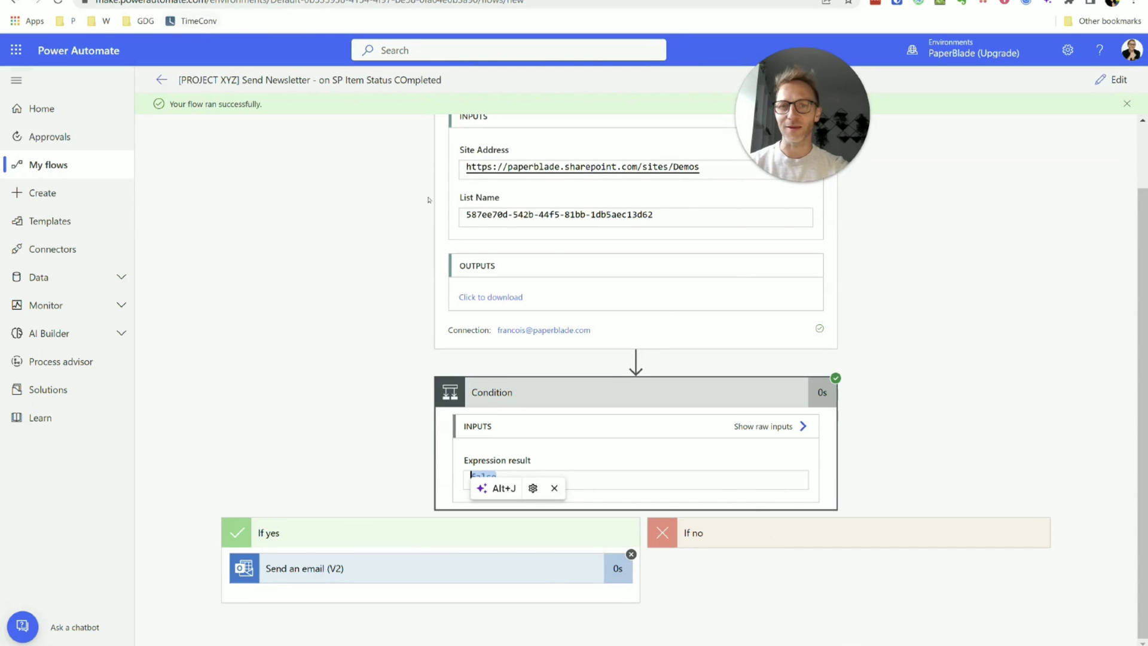
scroll(636, 377, up, 1)
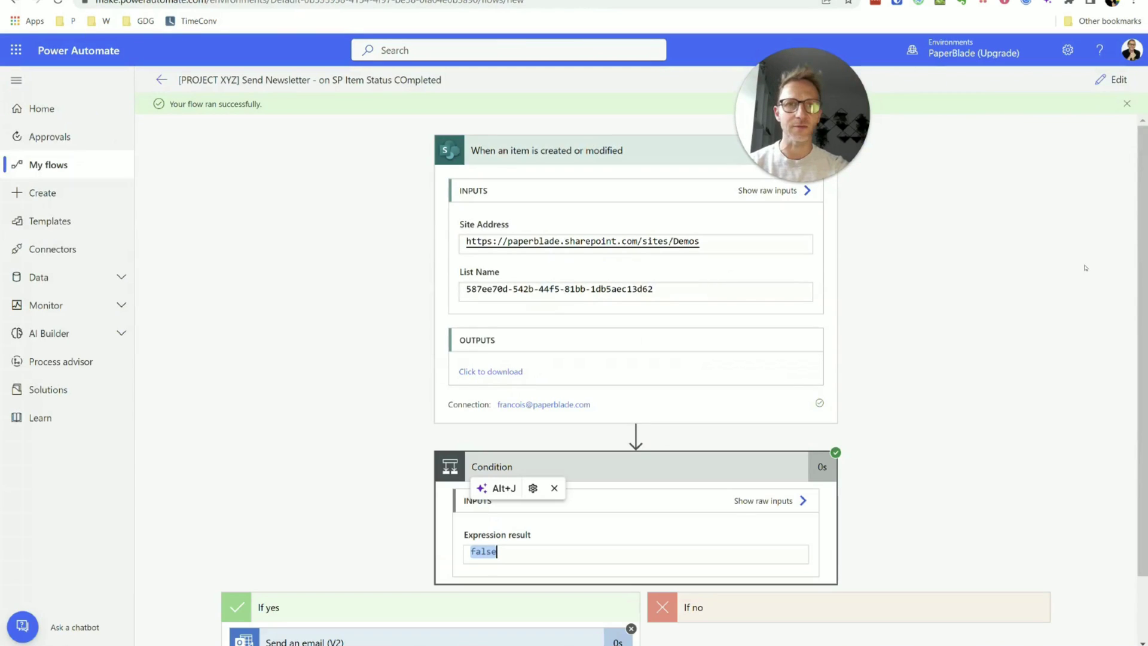
click(1106, 83)
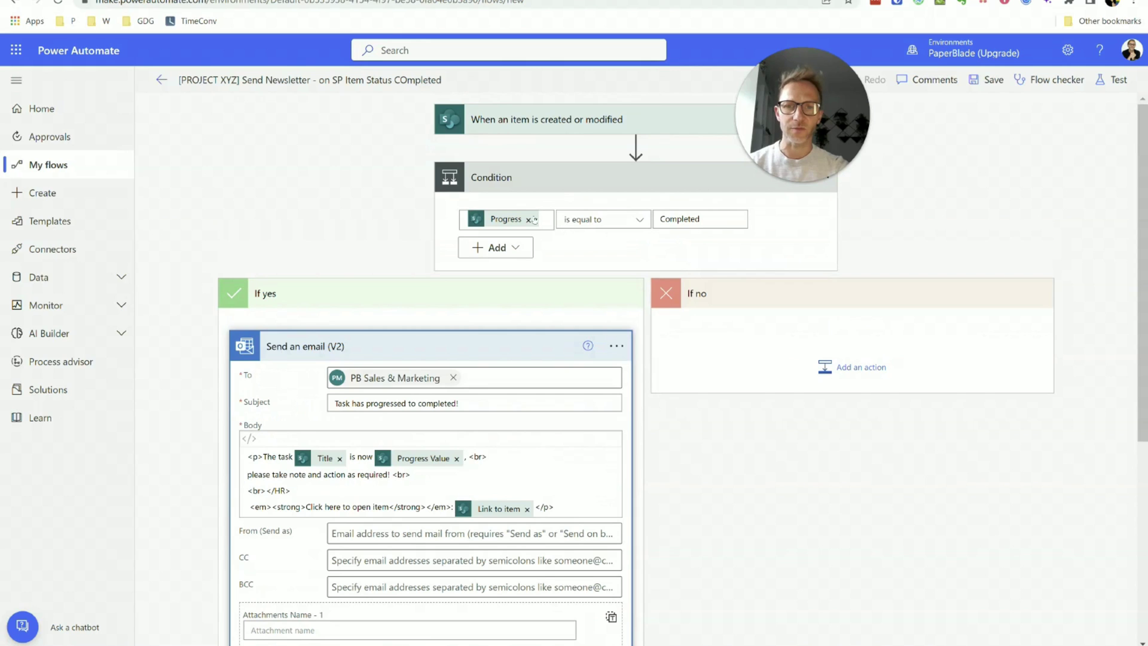
- Replace the condition's Progress token with Progress Value so it compares against Completed
click(520, 225)
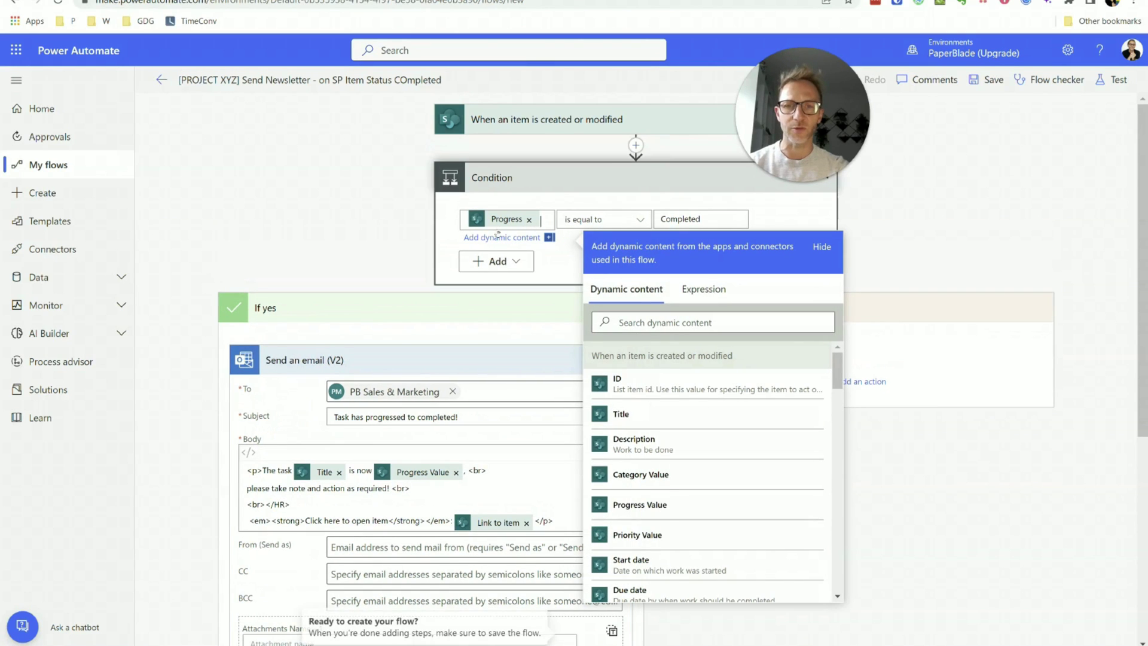
click(529, 219)
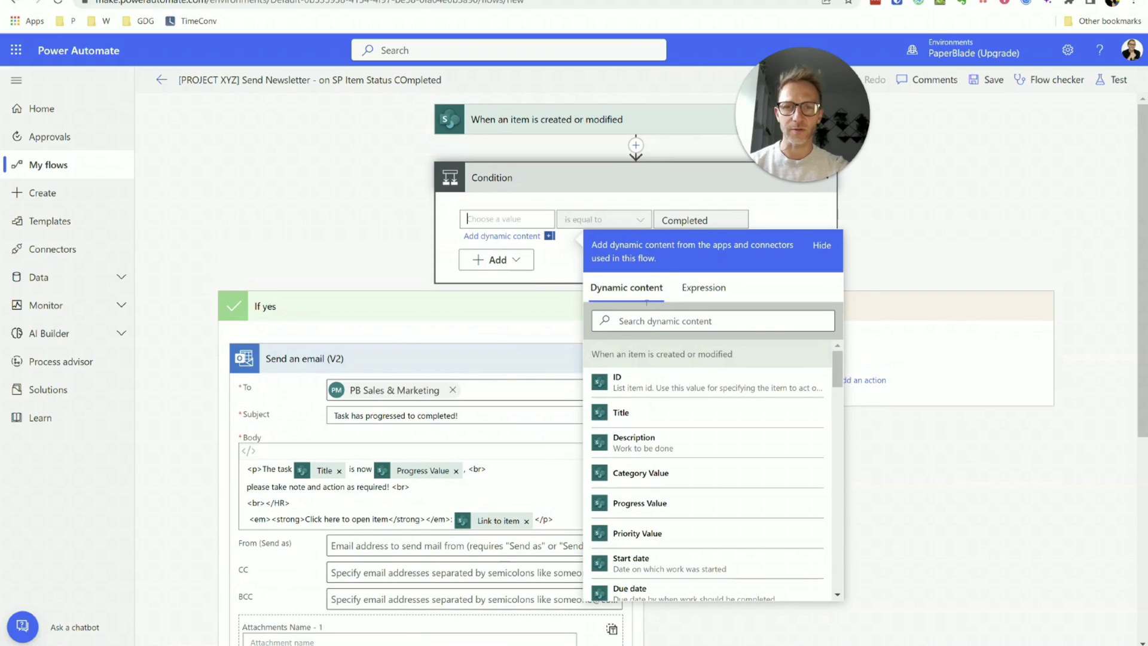
click(696, 321)
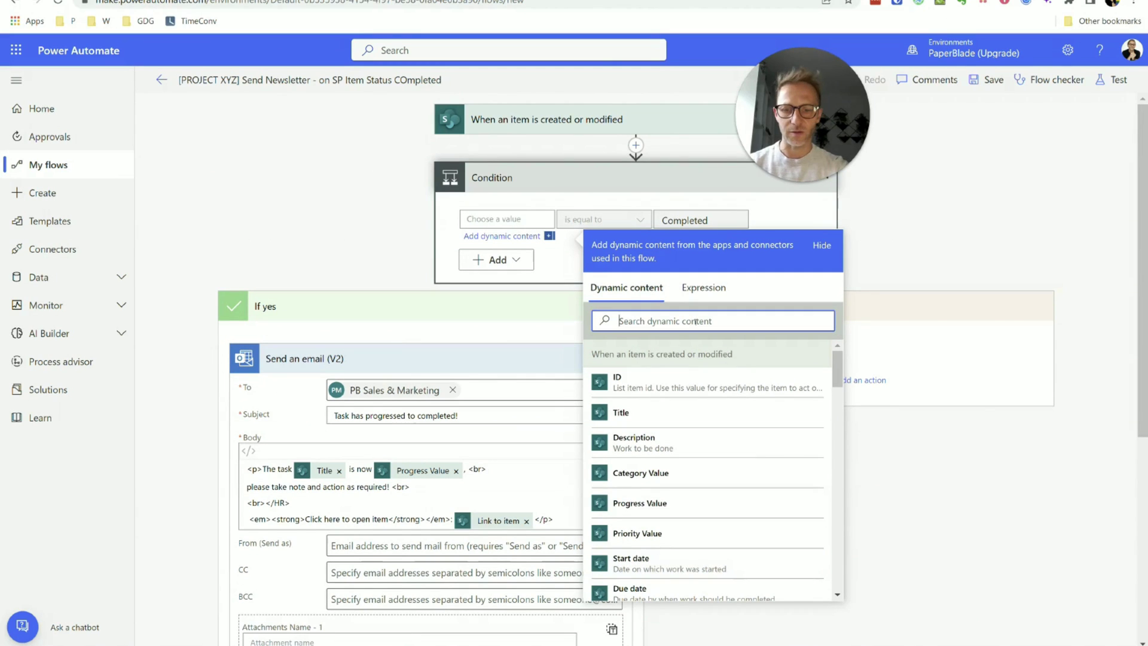
text(pogre)
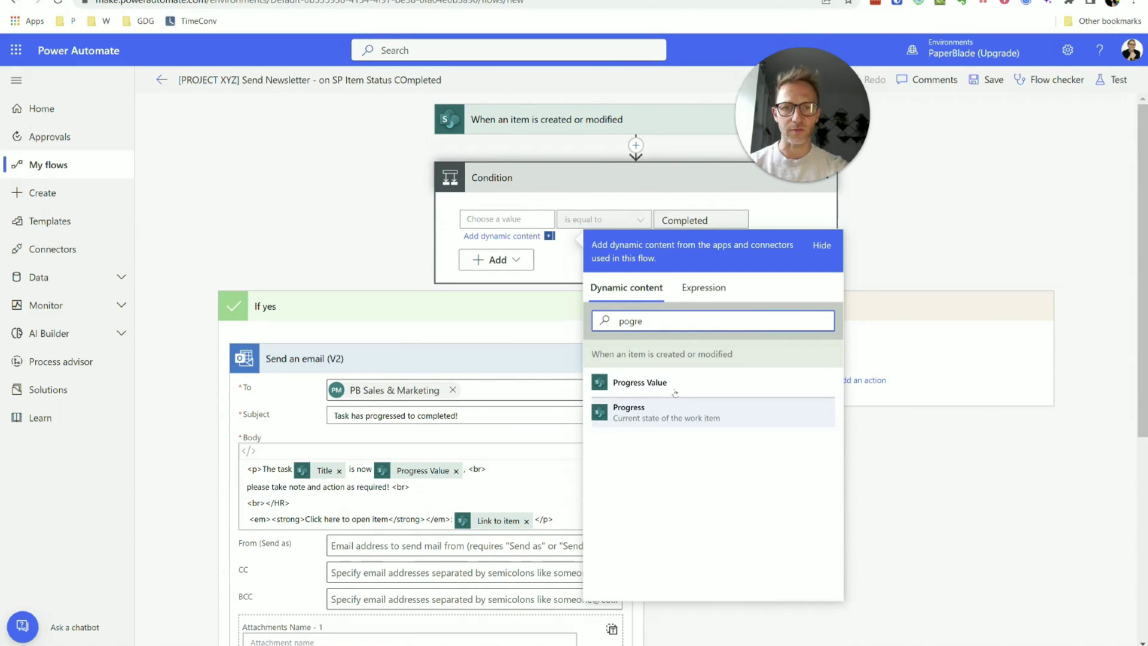
click(718, 383)
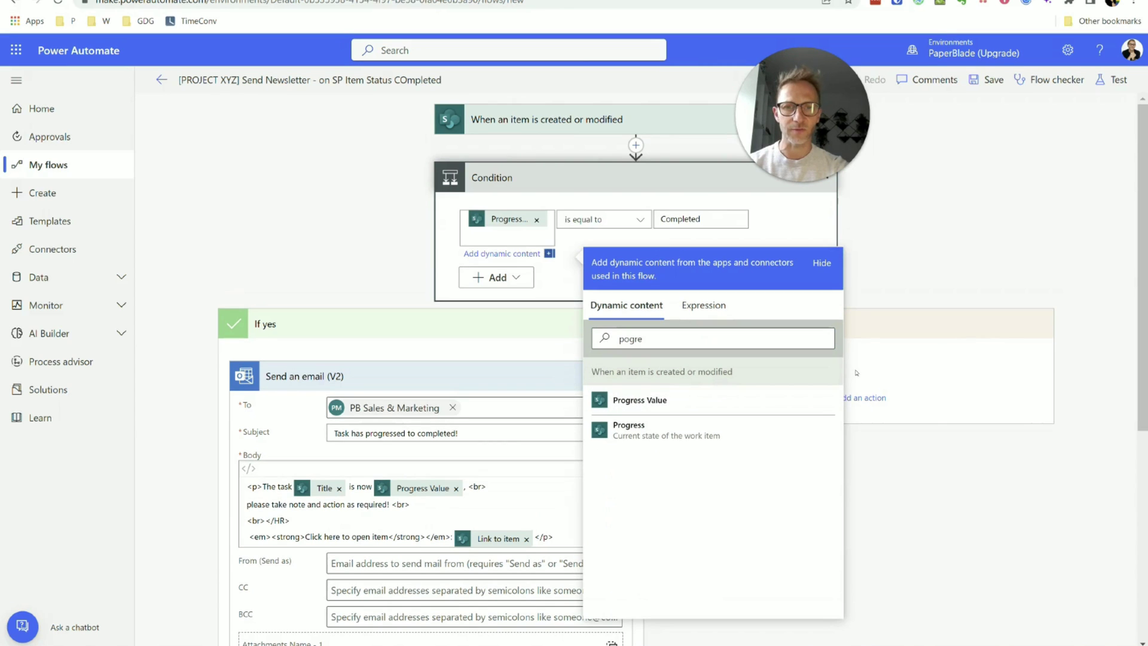
click(1114, 79)
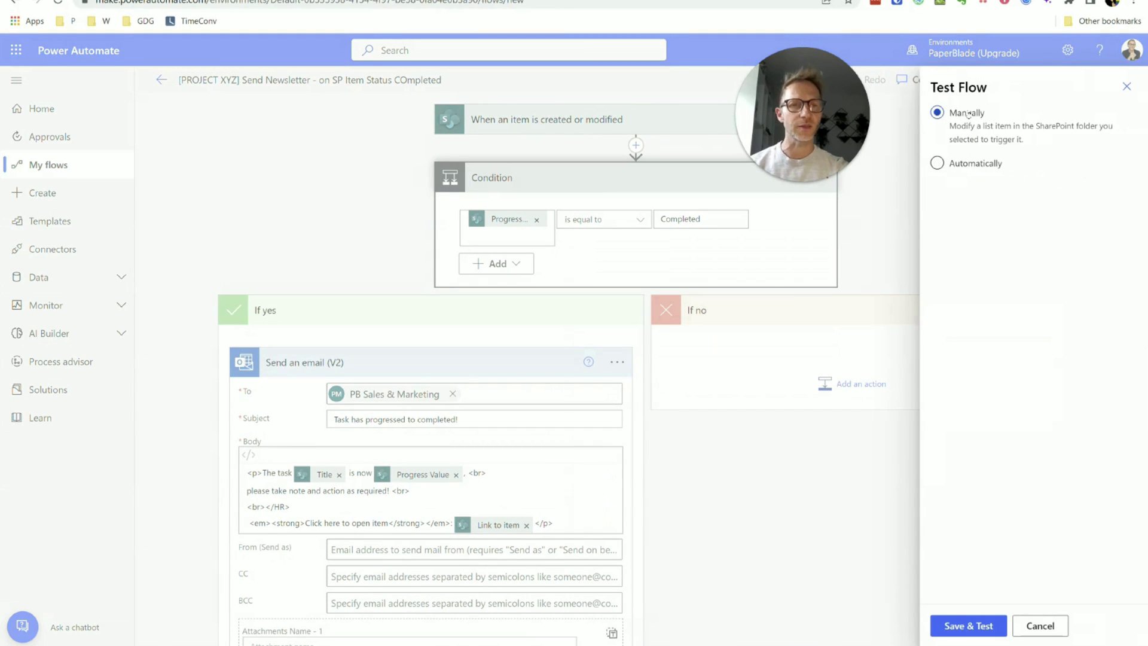
- Save and rerun the test automatically with the recent successful trigger run
click(979, 163)
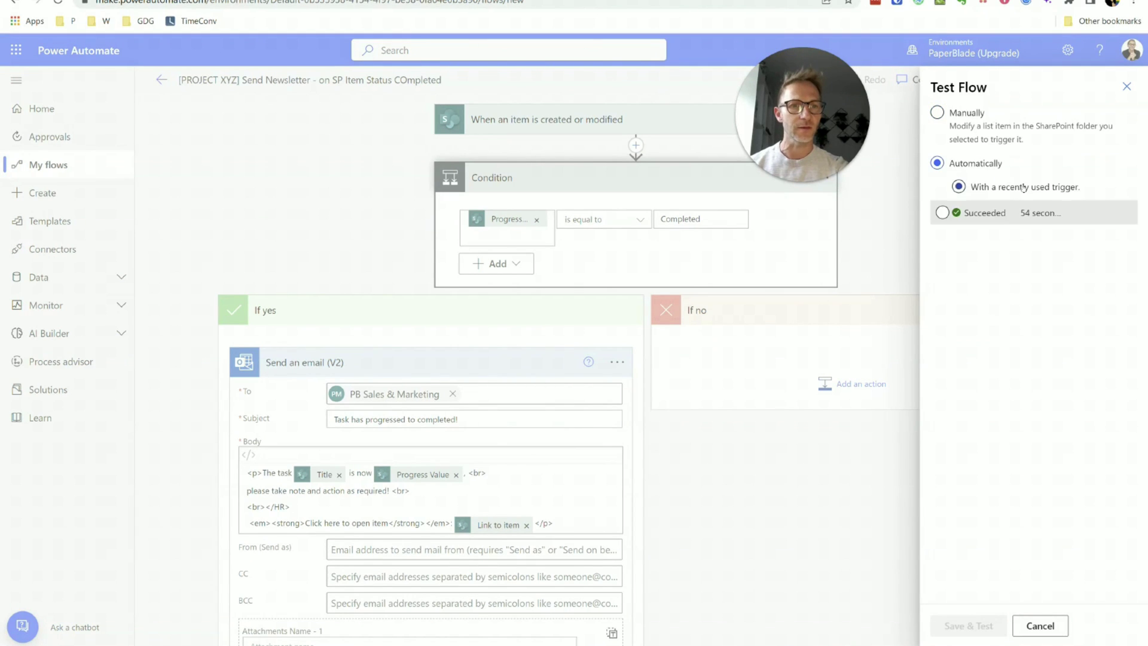
click(980, 213)
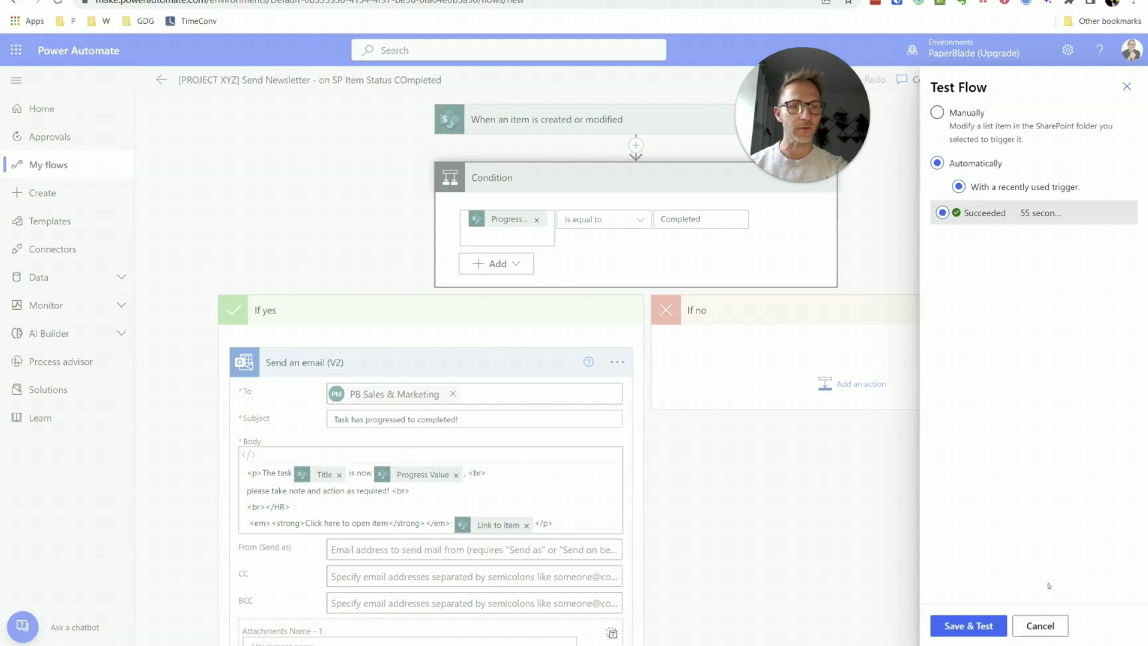
click(974, 624)
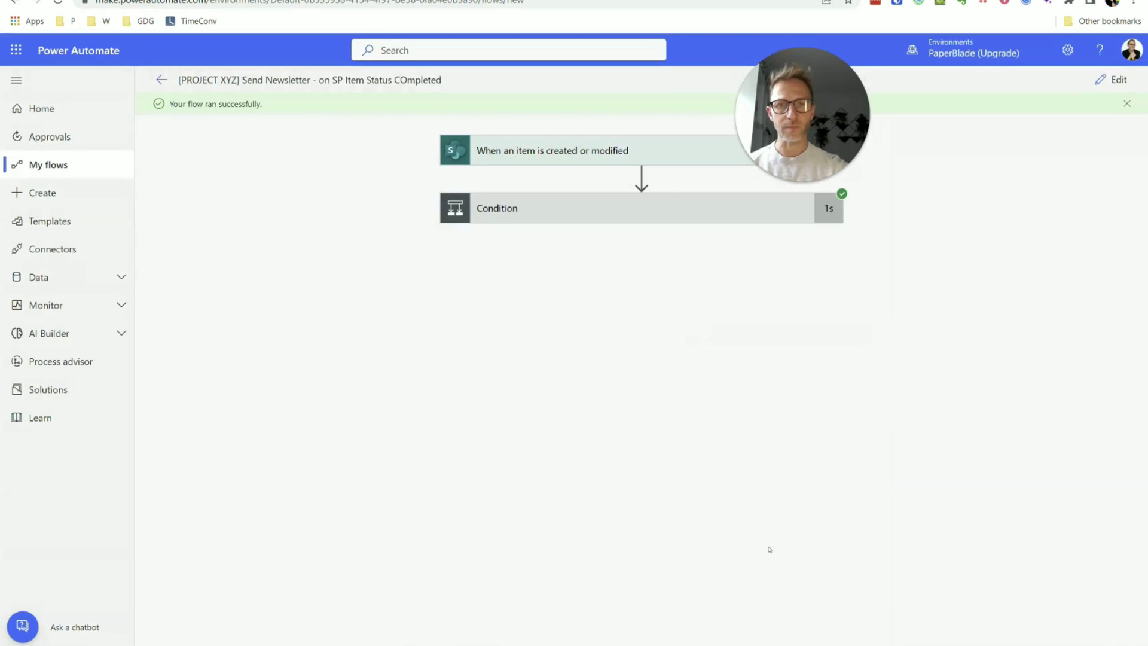
- Confirm the Condition evaluated true and Send an email (V2) ran, then check the Outlook inbox
click(561, 208)
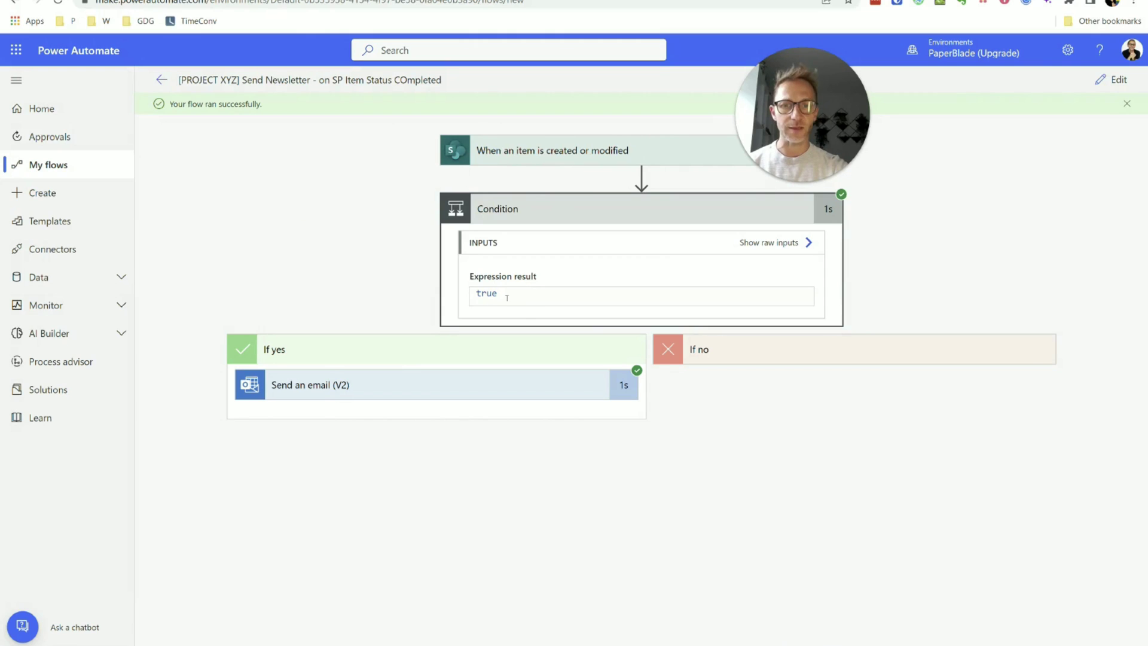
drag(507, 297, 473, 296)
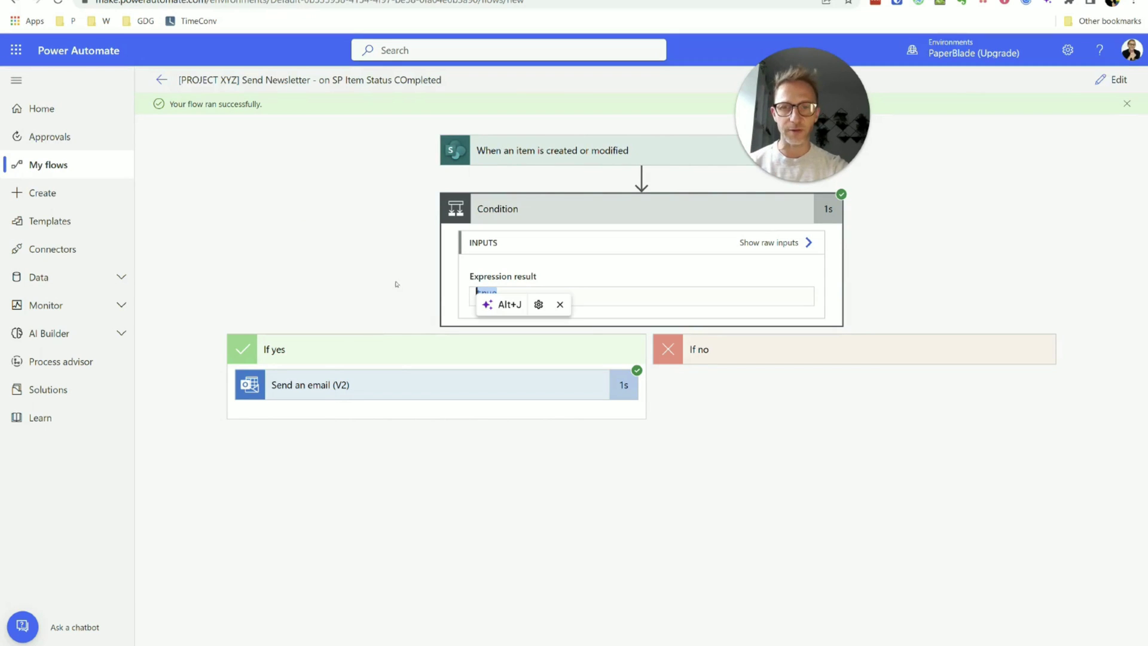
key(ctrl+c)
click(325, 386)
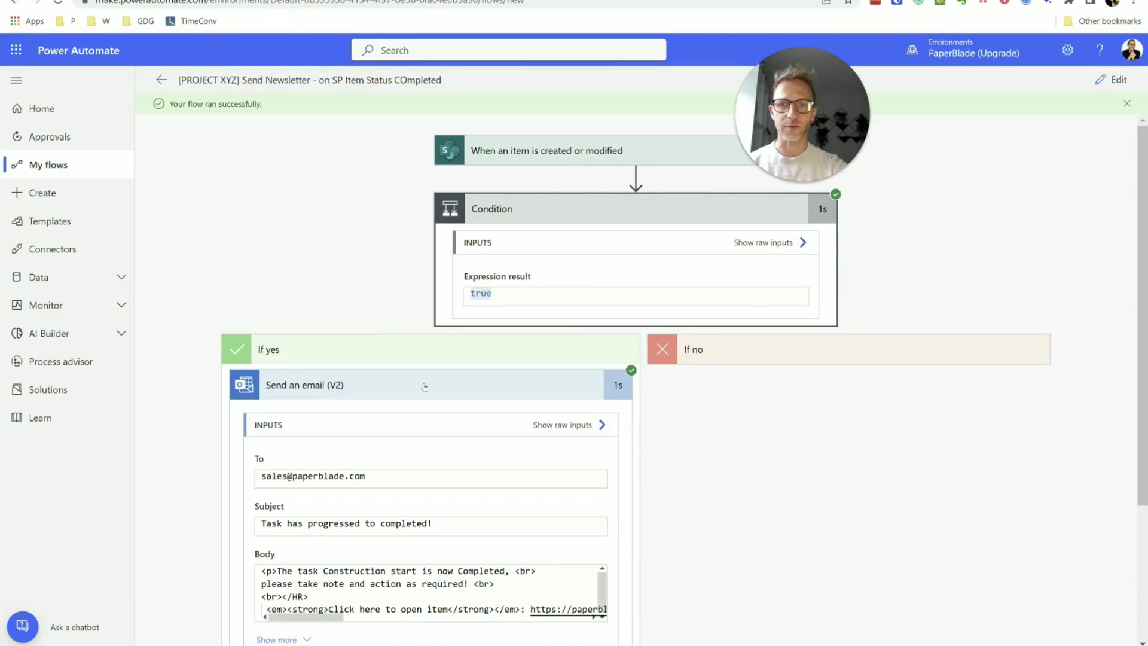
scroll(788, 549, down, 1)
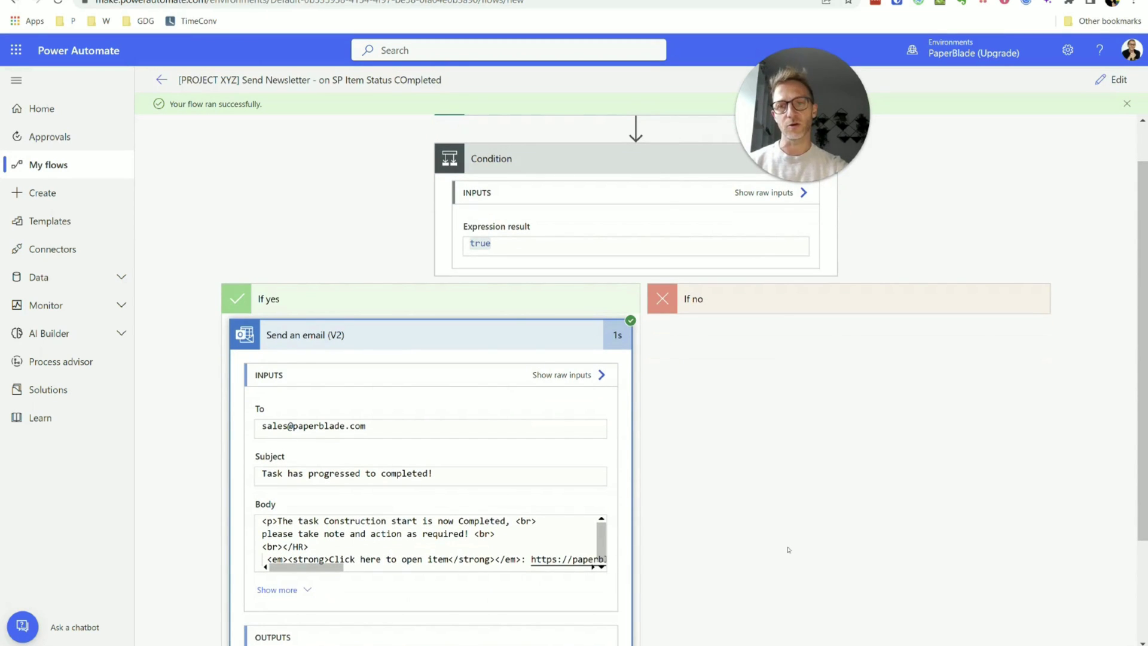
key(ctrl+Tab)
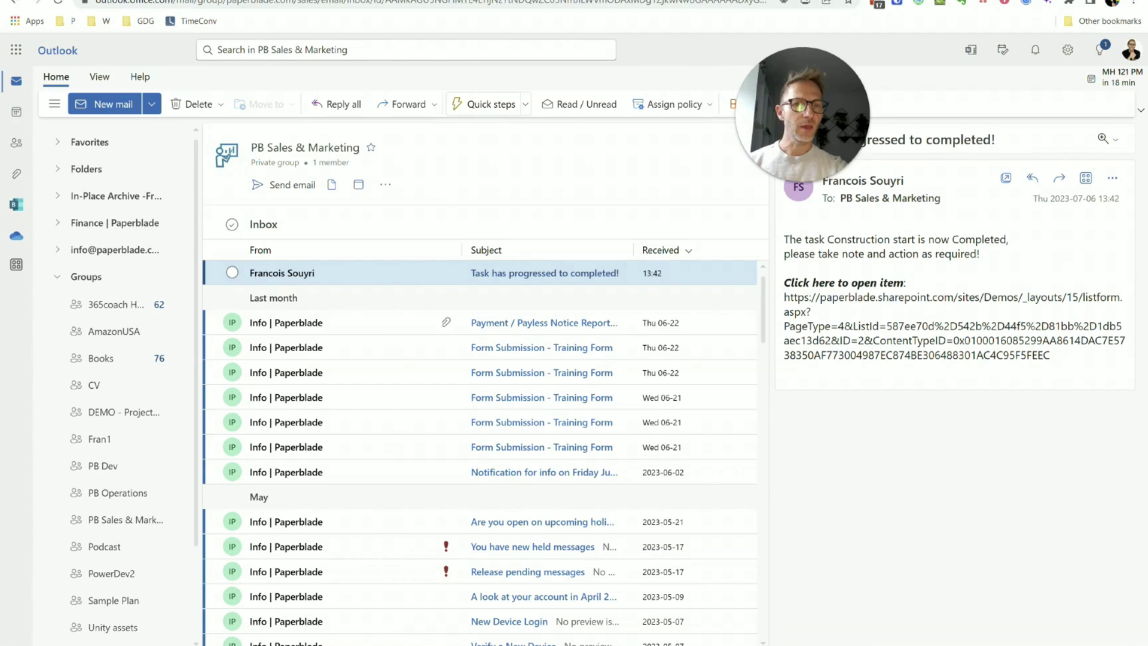
drag(789, 239, 978, 254)
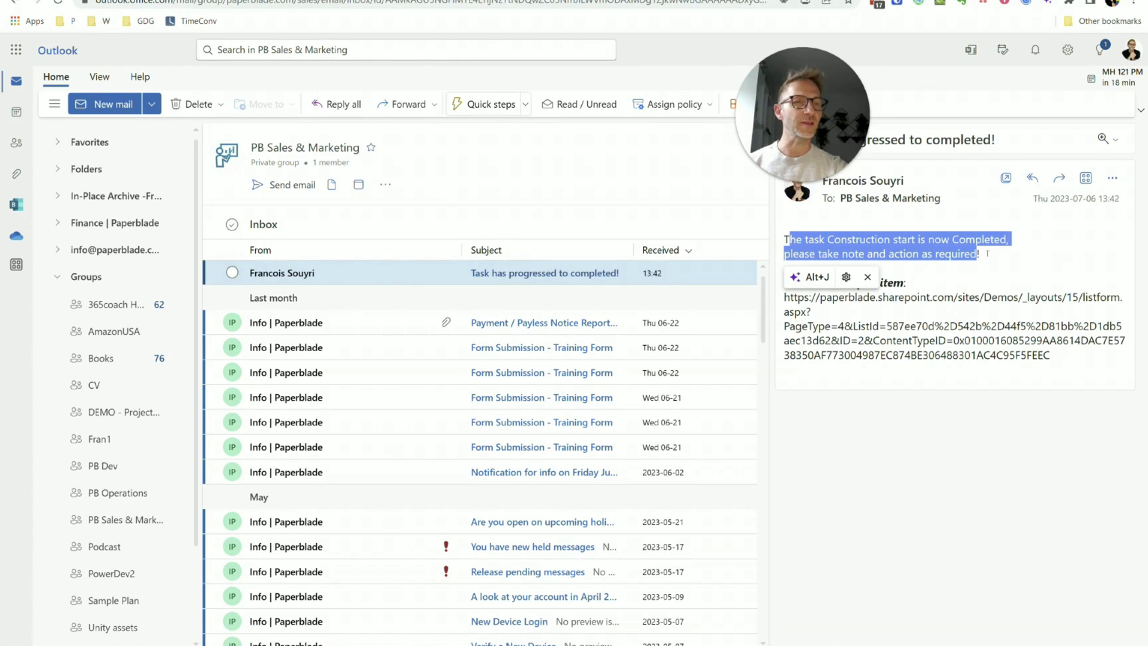
click(1005, 263)
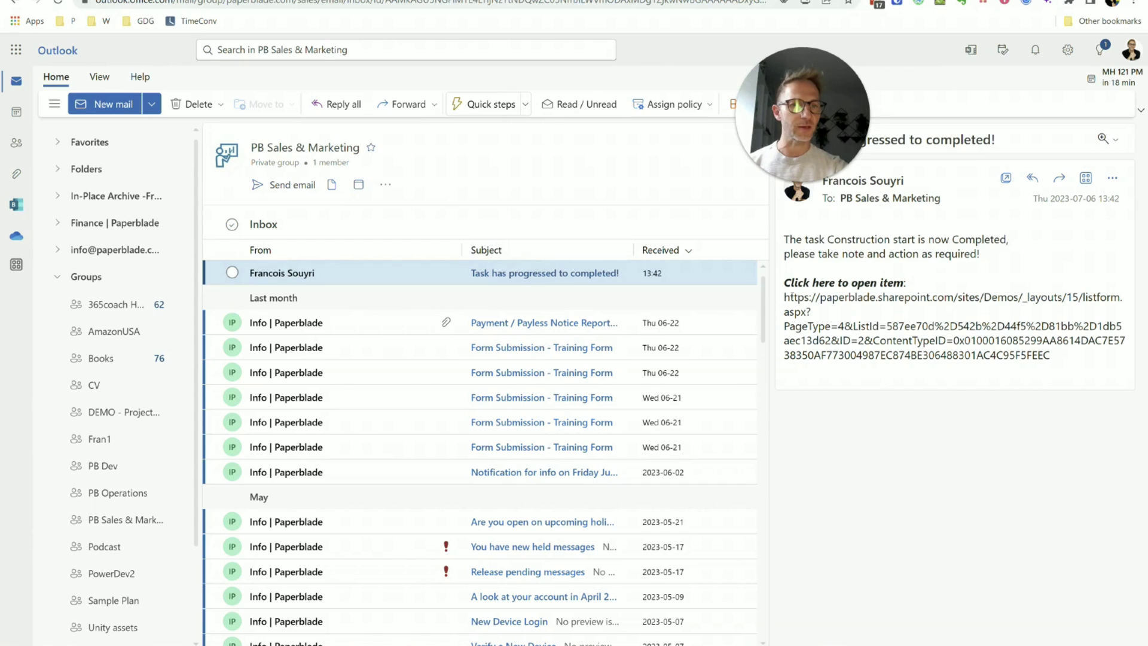
mouse_move(789, 296)
mouse_down()
mouse_move(1089, 373)
mouse_move(1048, 355)
mouse_move(854, 326)
mouse_move(785, 297)
mouse_up()
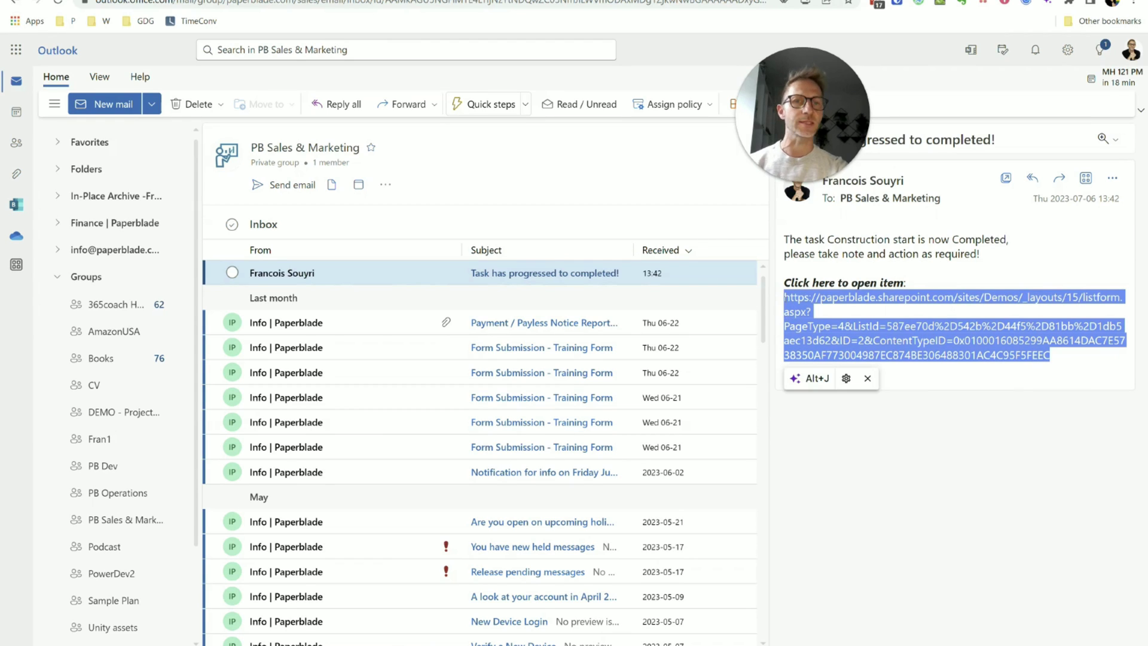